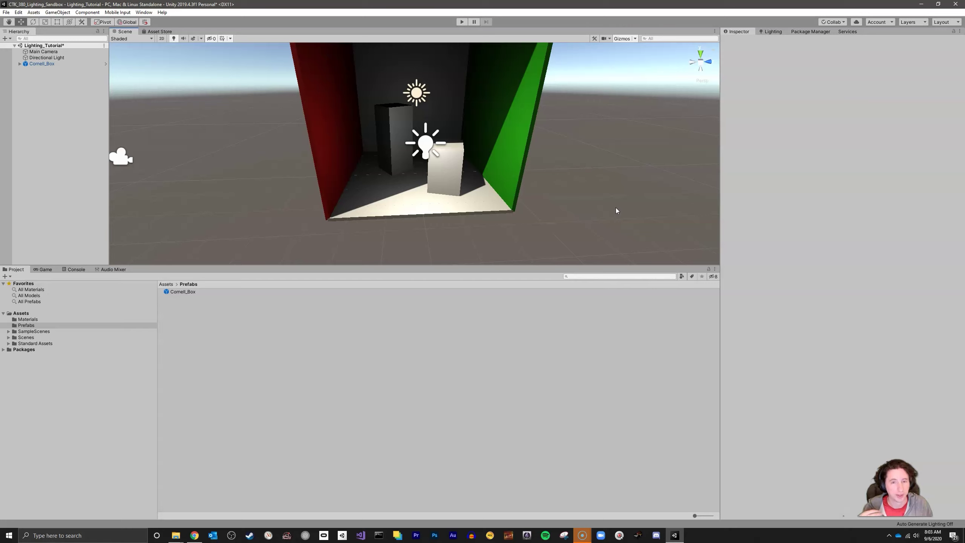
pyautogui.moveTo(618, 80); pyautogui.dragTo(268, 280)
pyautogui.click(256, 136)
pyautogui.keyDown('alt'); pyautogui.moveTo(485, 84); pyautogui.dragTo(479, 69); pyautogui.keyUp('alt')
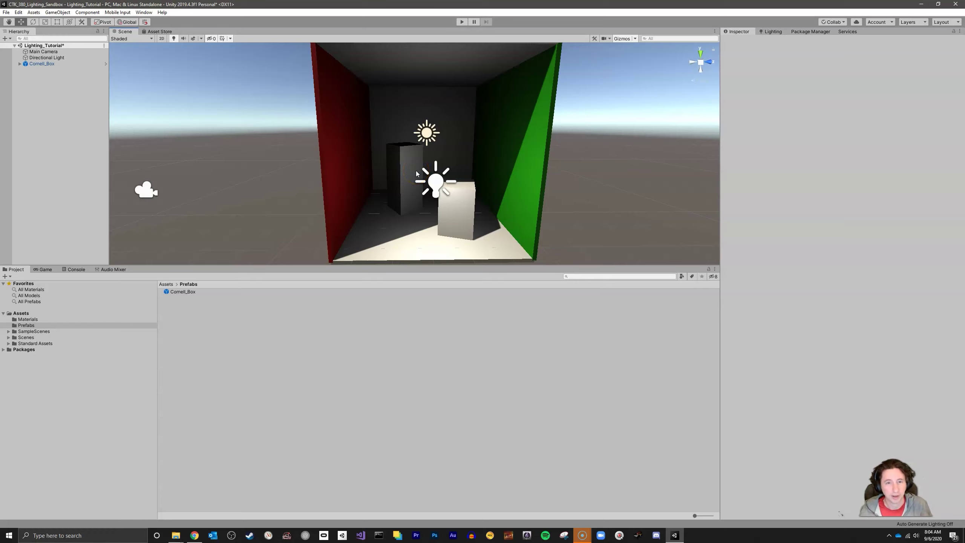
pyautogui.click(633, 86)
pyautogui.click(379, 416)
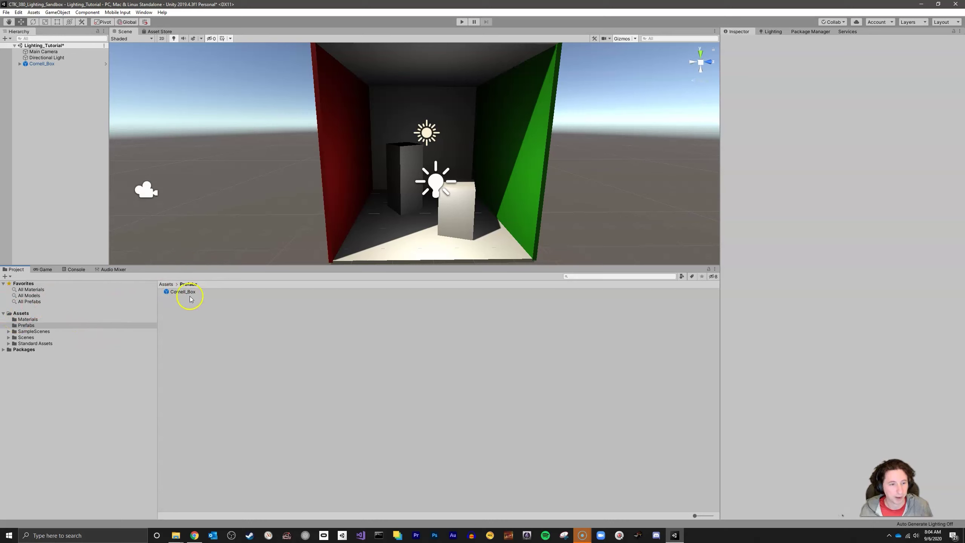
# Expand the Cornell_Box prefab instance and its Lights group, and inspect the Point Light inside it.
pyautogui.click(38, 63)
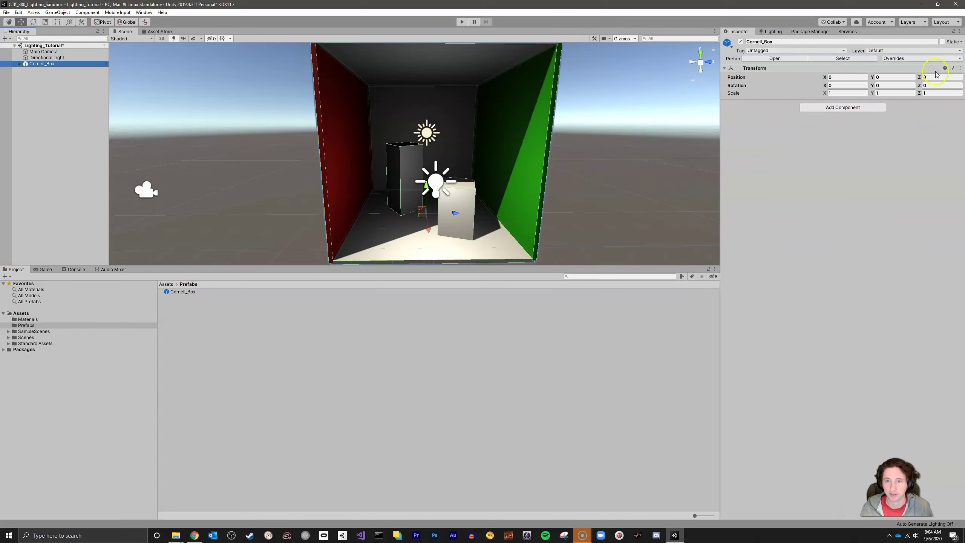
pyautogui.scroll(-3, 608, 164)
pyautogui.click(606, 178)
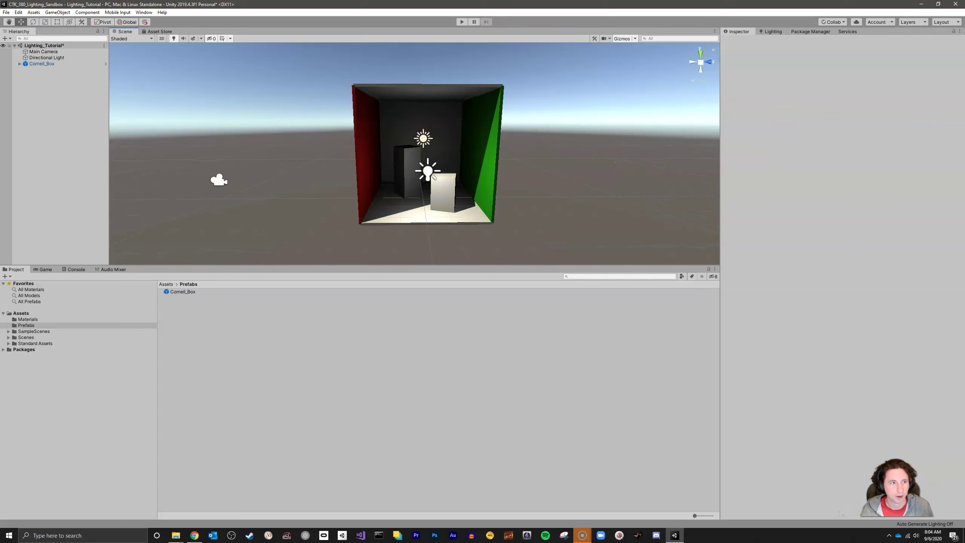
pyautogui.click(50, 64)
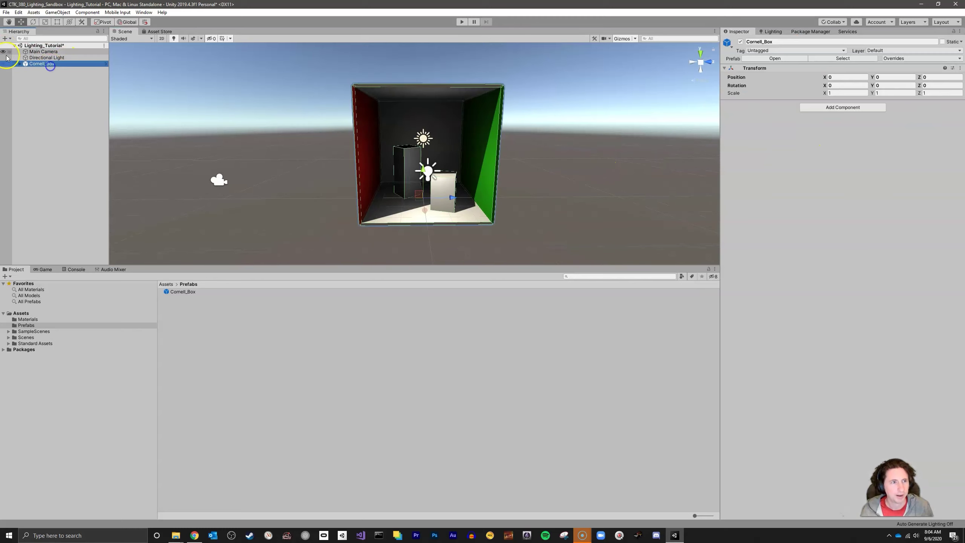
pyautogui.click(19, 65)
pyautogui.click(43, 71)
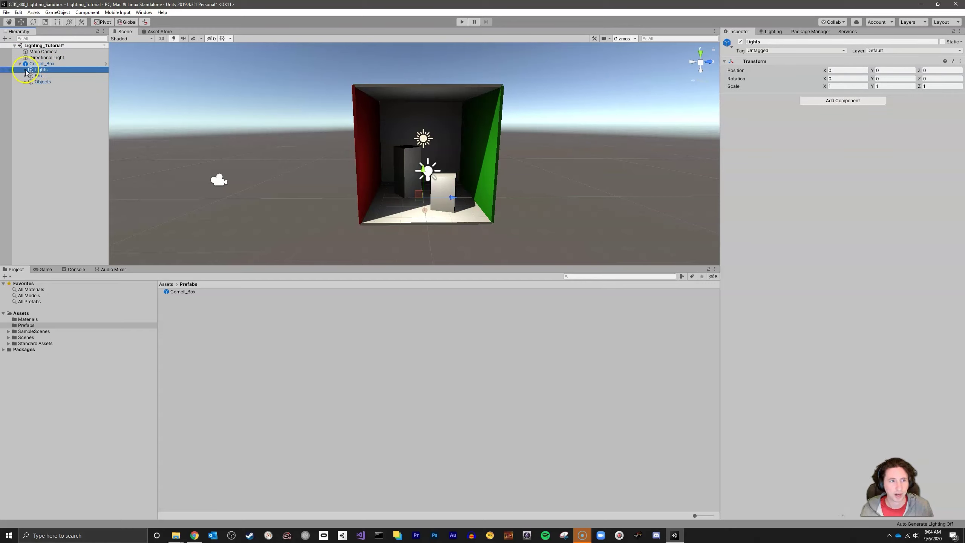
pyautogui.click(26, 71)
pyautogui.click(44, 76)
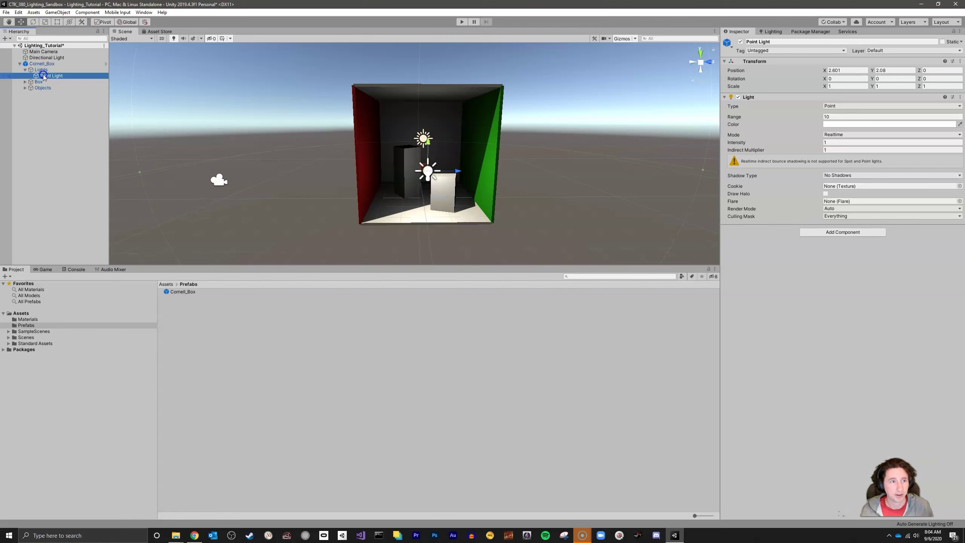
# Expand the Box group and inspect its floor, ceiling and wall objects one by one.
pyautogui.click(26, 82)
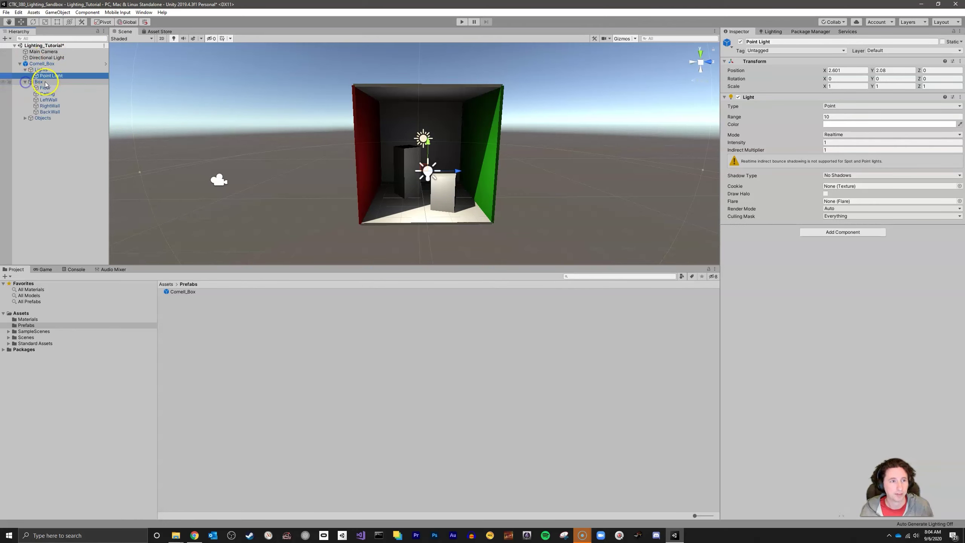
pyautogui.click(45, 88)
pyautogui.click(51, 94)
pyautogui.click(48, 100)
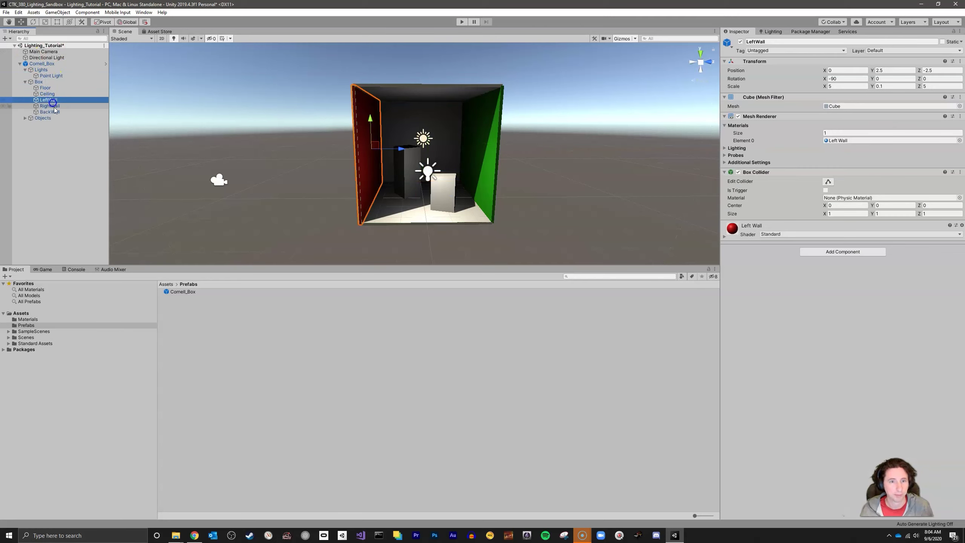
pyautogui.click(50, 111)
pyautogui.click(57, 132)
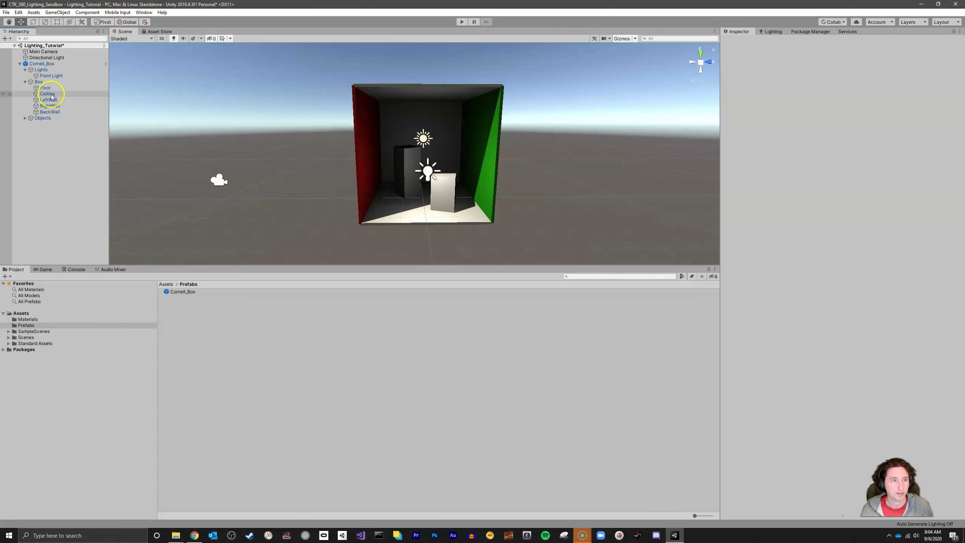
pyautogui.click(62, 106)
pyautogui.click(61, 111)
pyautogui.click(62, 100)
pyautogui.click(61, 105)
pyautogui.click(61, 100)
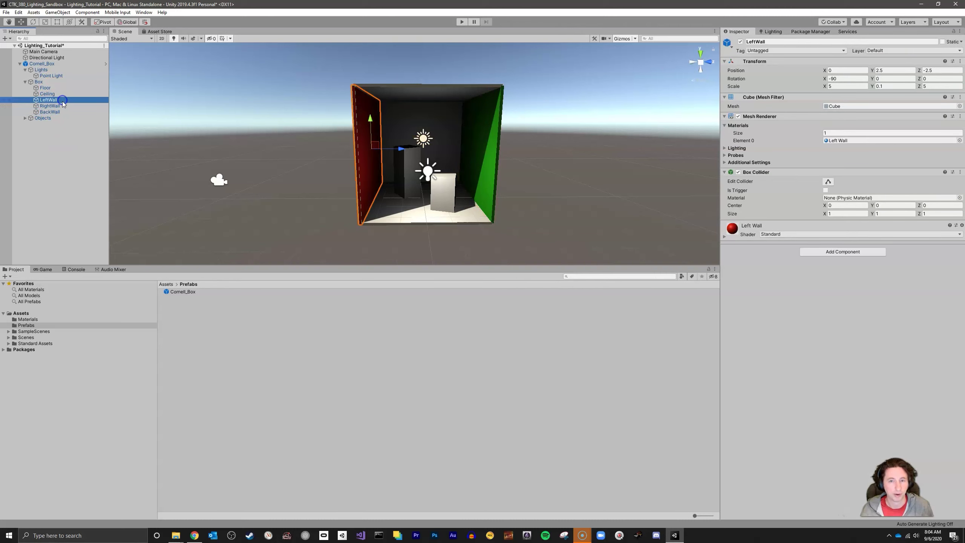
pyautogui.click(54, 145)
# Expand the Objects group and inspect Back_Cube and Front_Cube.
pyautogui.click(38, 118)
pyautogui.click(26, 118)
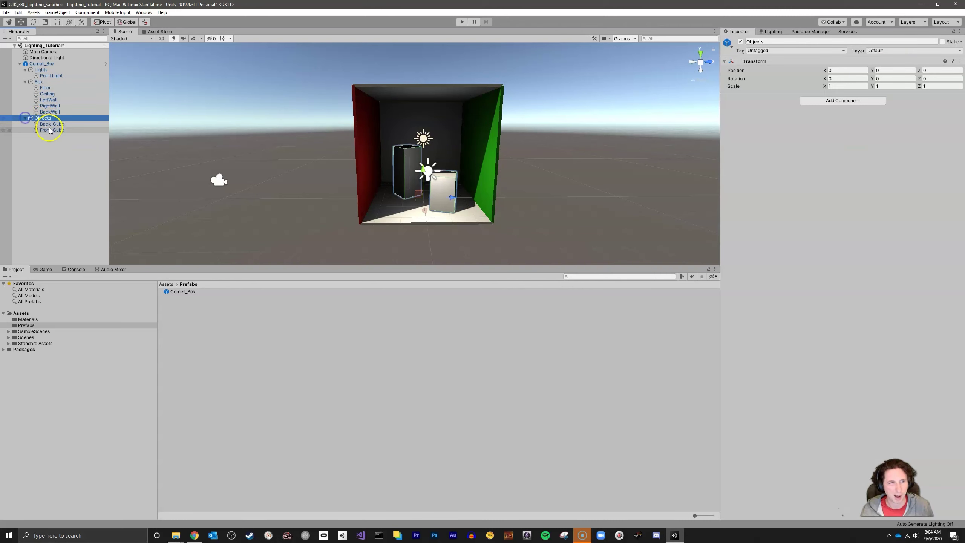
pyautogui.click(51, 124)
pyautogui.click(51, 130)
pyautogui.click(51, 124)
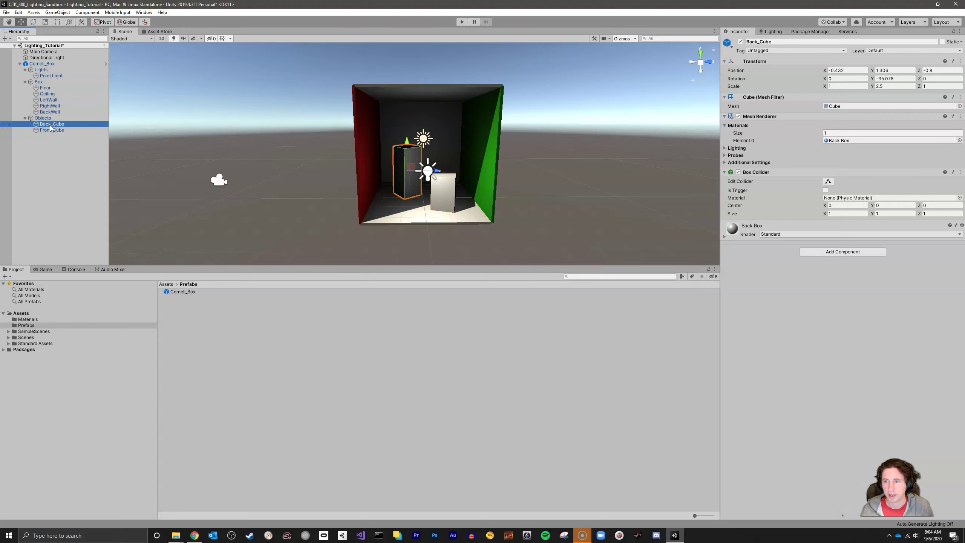
pyautogui.click(48, 130)
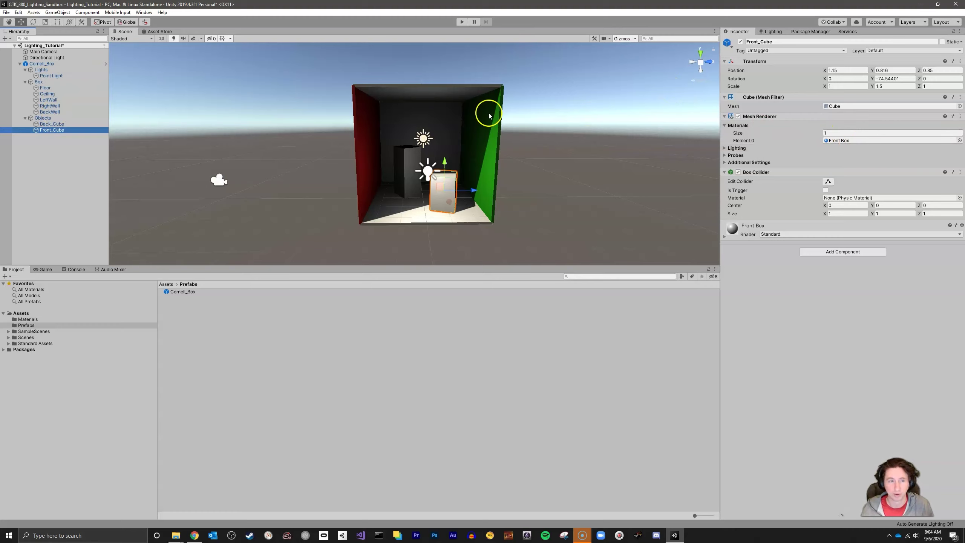
pyautogui.click(87, 124)
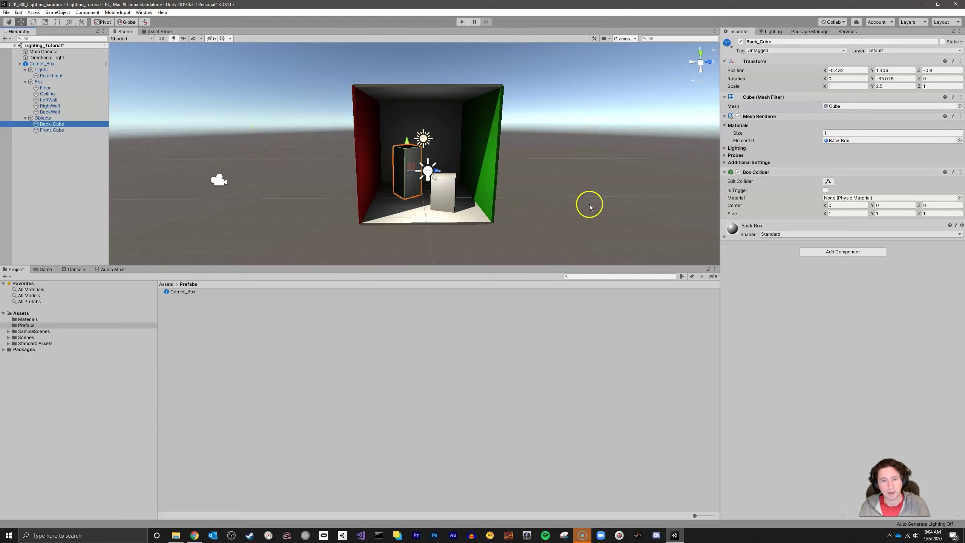
# Deactivate the Directional Light object, comparing the Cornell box with the light on and off.
pyautogui.click(573, 186)
pyautogui.press('w')
pyautogui.moveTo(544, 185); pyautogui.dragTo(541, 197, button='right')
pyautogui.press('s')
pyautogui.press('w')
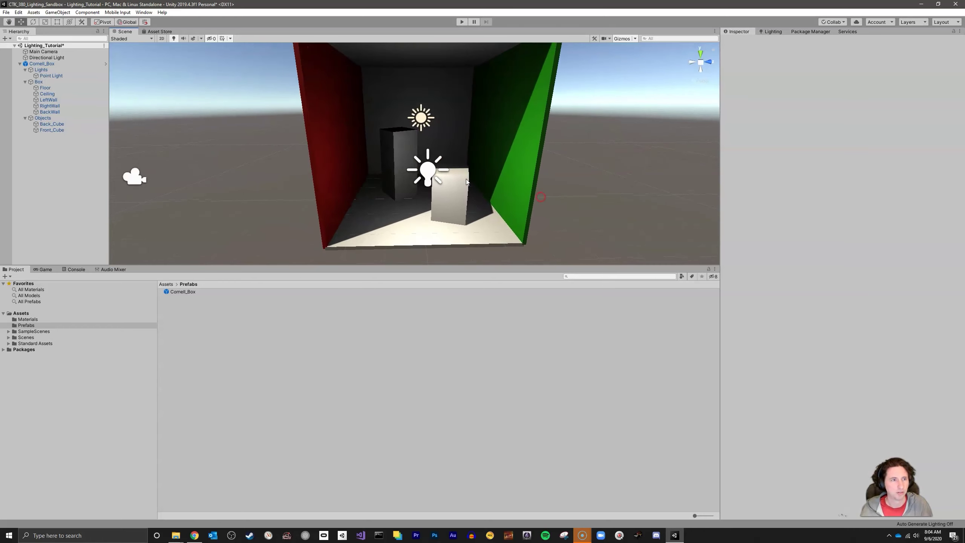
pyautogui.click(64, 59)
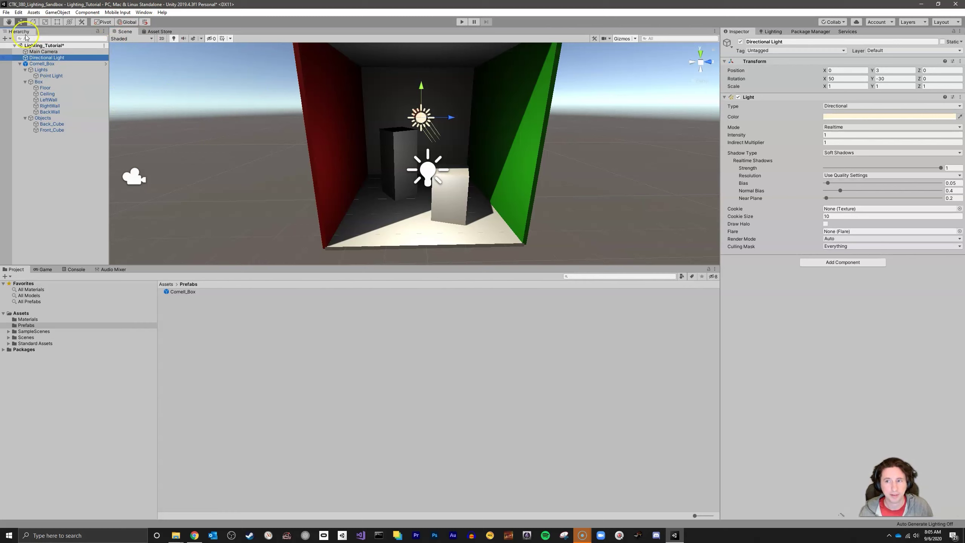
pyautogui.click(741, 42)
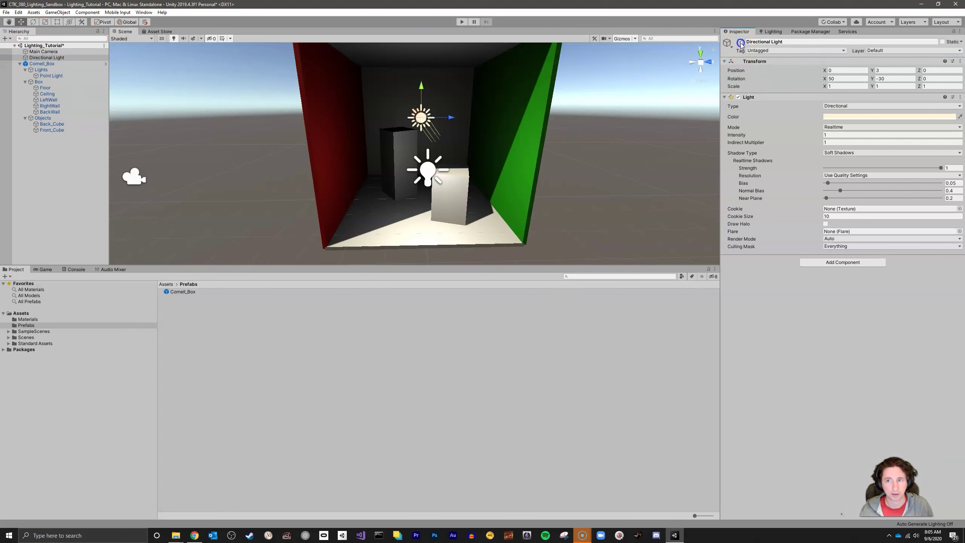
pyautogui.moveTo(548, 172); pyautogui.dragTo(565, 139, button='right')
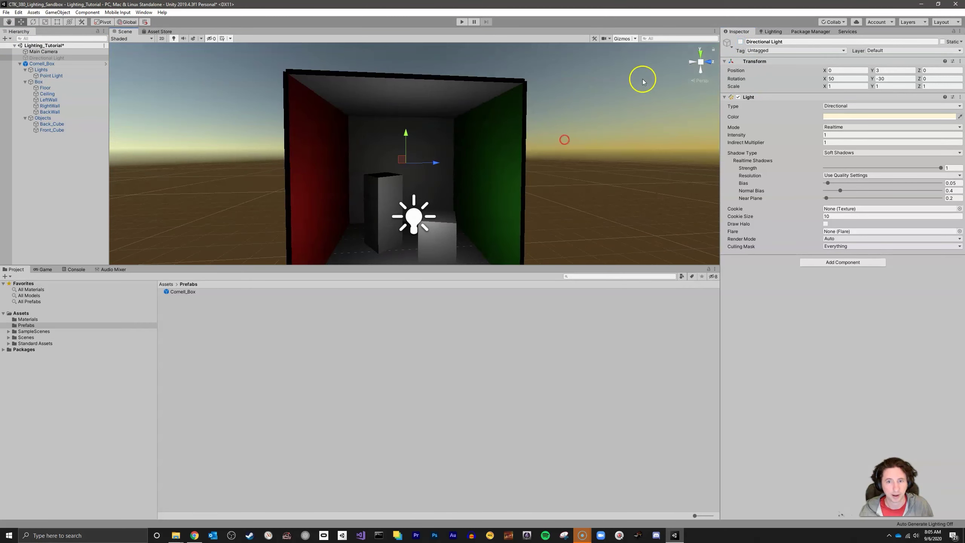
pyautogui.moveTo(404, 114); pyautogui.dragTo(626, 200, button='right')
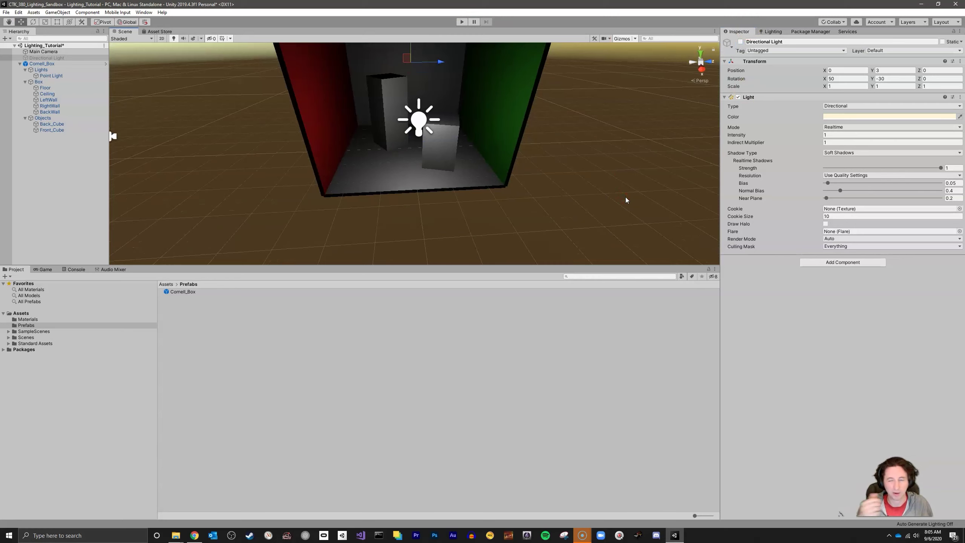
pyautogui.click(740, 42)
pyautogui.click(740, 41)
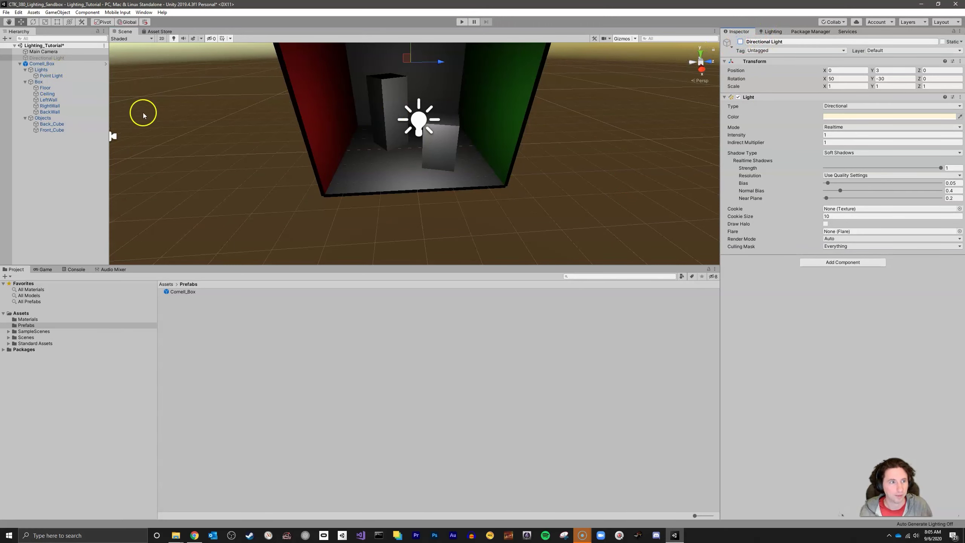
# Deactivate the Point Light object inside the Cornell_Box Lights group.
pyautogui.click(59, 76)
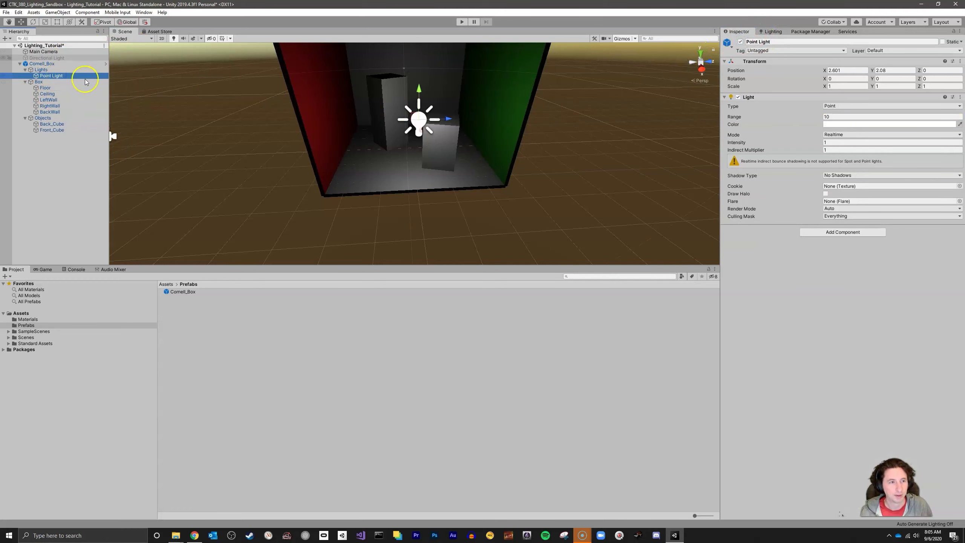
pyautogui.click(741, 42)
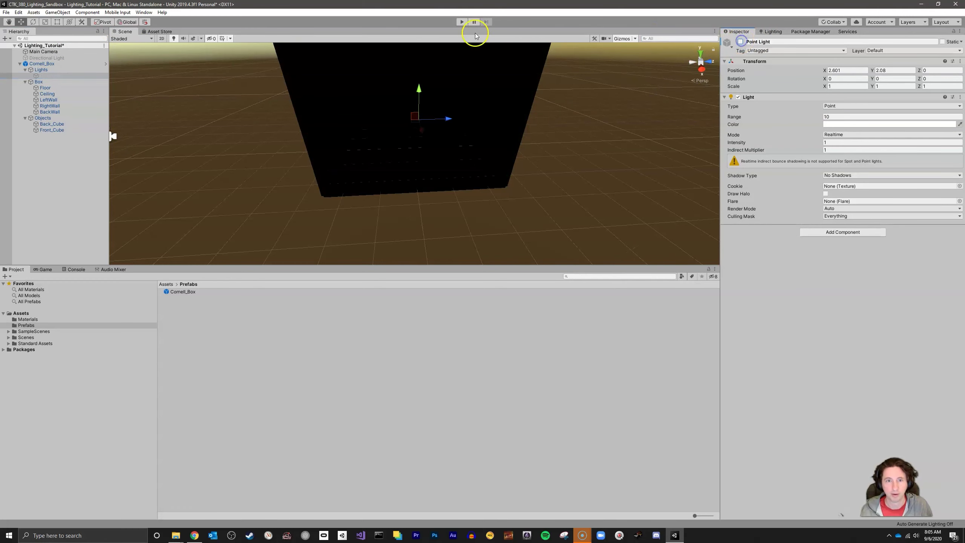
pyautogui.click(529, 197)
pyautogui.click(38, 82)
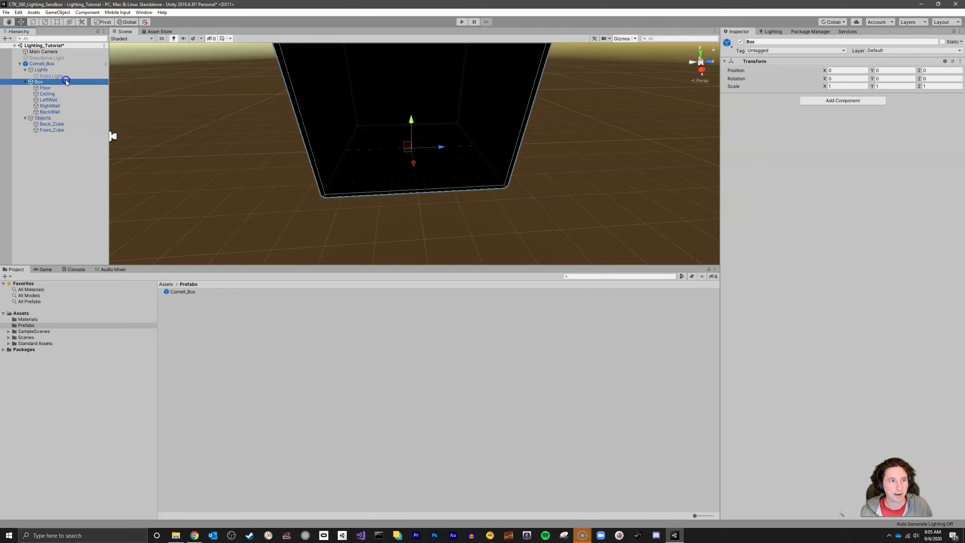
pyautogui.click(68, 76)
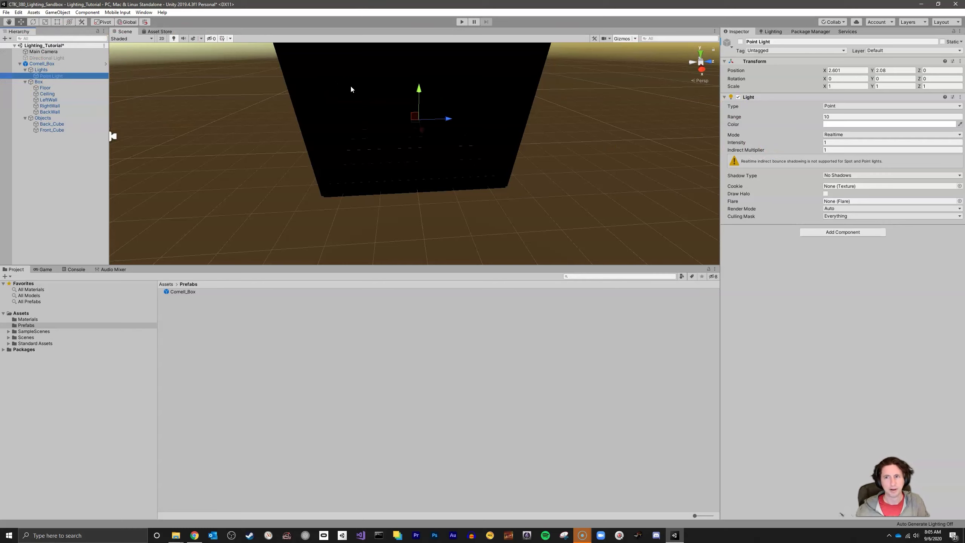
# Review the light component settings of the Directional Light and the Point Light.
pyautogui.click(53, 58)
pyautogui.hotkey('ctrl', 'z')
pyautogui.hotkey('ctrl', 'z')
pyautogui.click(59, 53)
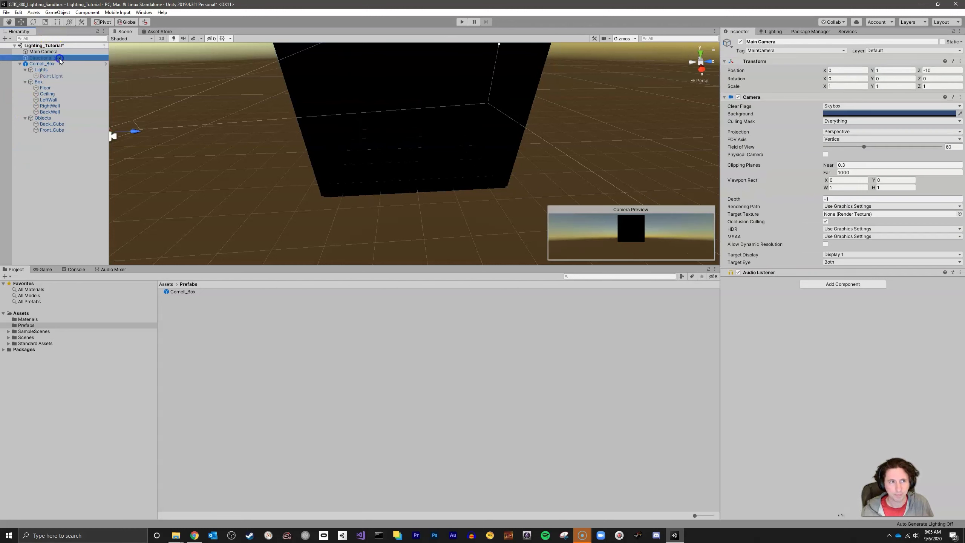
pyautogui.click(59, 58)
pyautogui.click(844, 98)
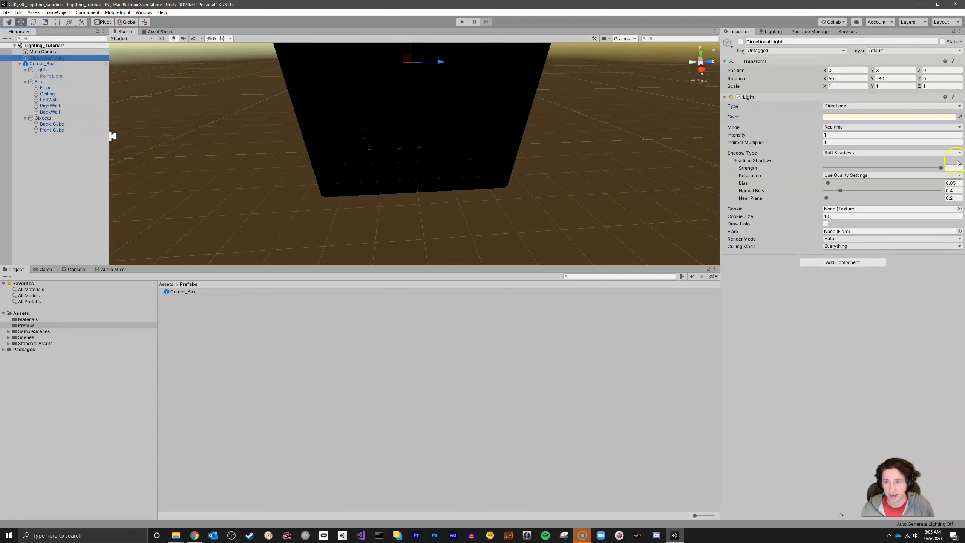
pyautogui.click(84, 77)
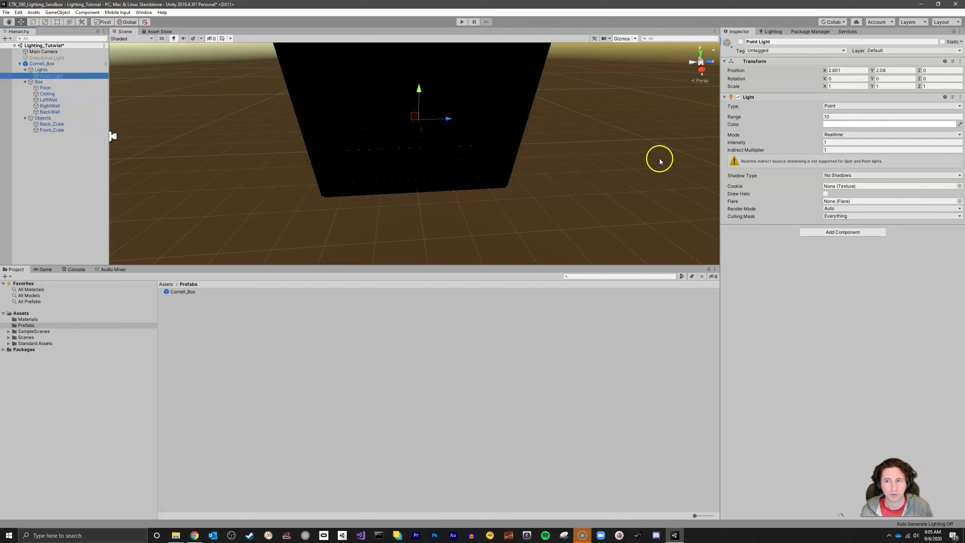
# Open the scene's Lighting Settings and set the environment lighting intensity multiplier to 0.
pyautogui.click(773, 32)
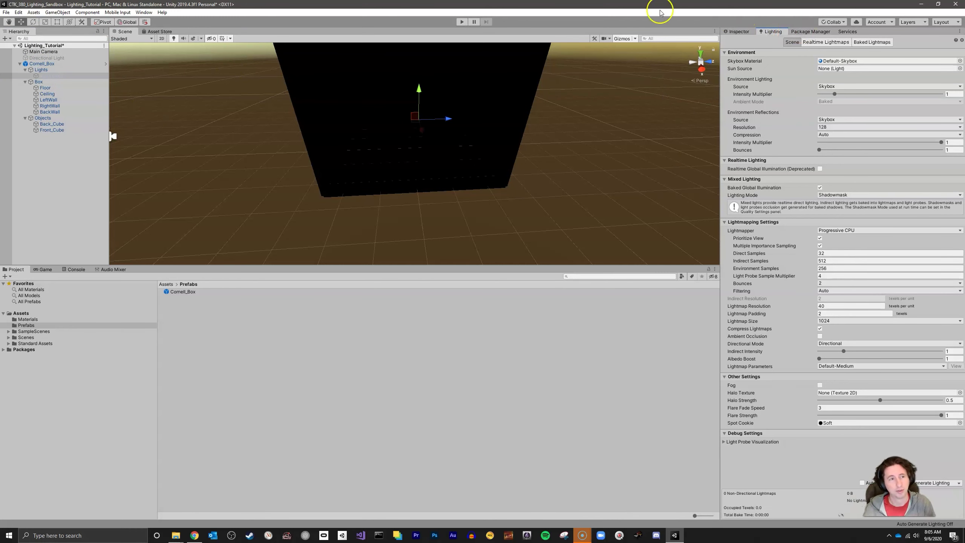
pyautogui.click(45, 58)
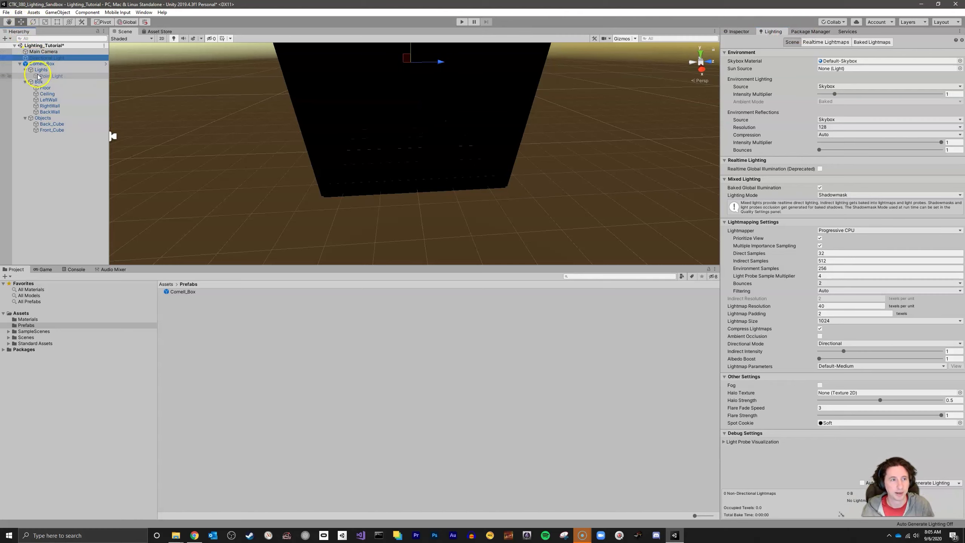
pyautogui.click(38, 77)
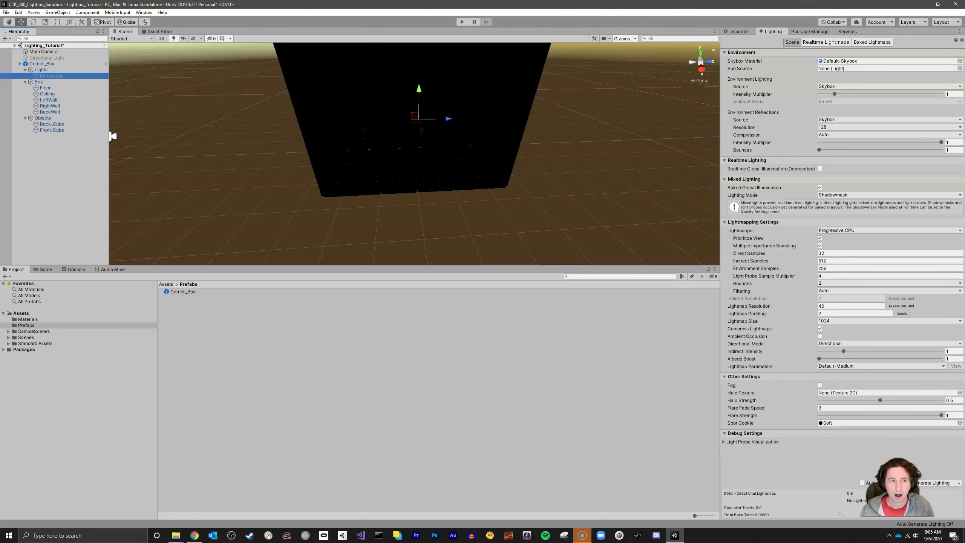
pyautogui.click(46, 58)
pyautogui.click(67, 75)
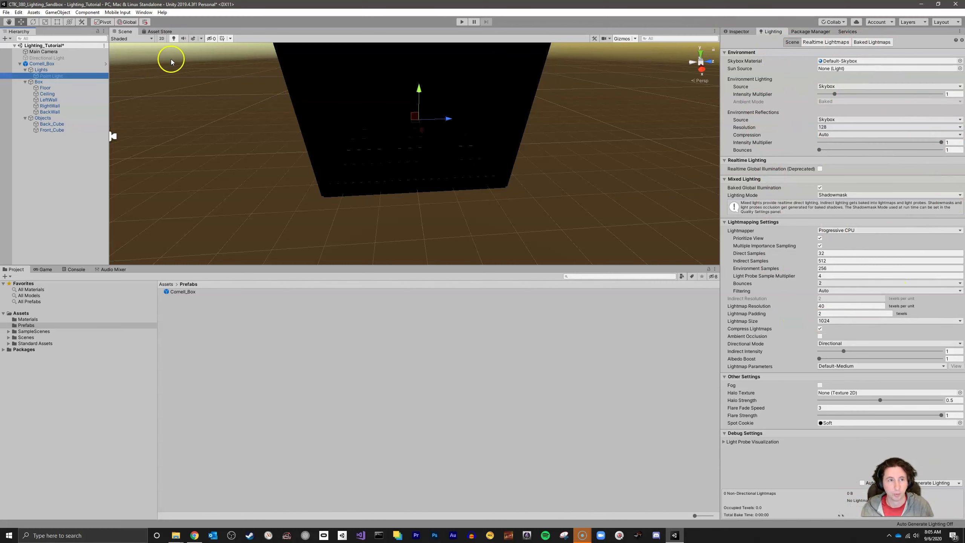
pyautogui.click(145, 13)
pyautogui.click(189, 104)
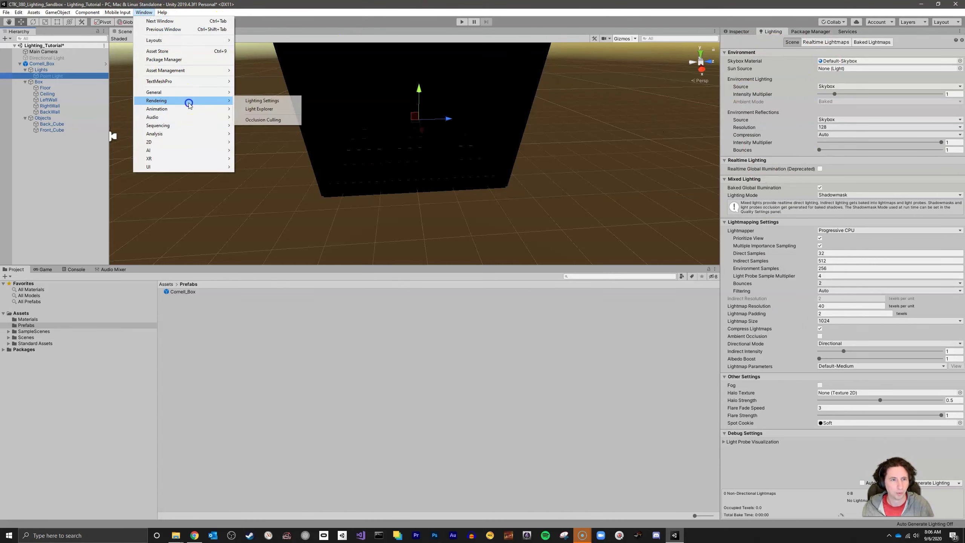
pyautogui.click(272, 100)
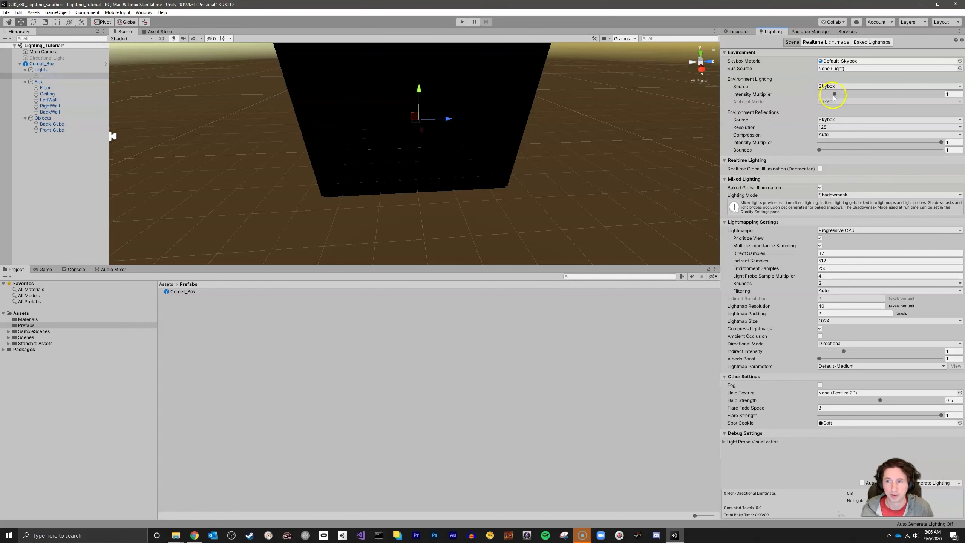
pyautogui.moveTo(831, 93); pyautogui.dragTo(831, 95)
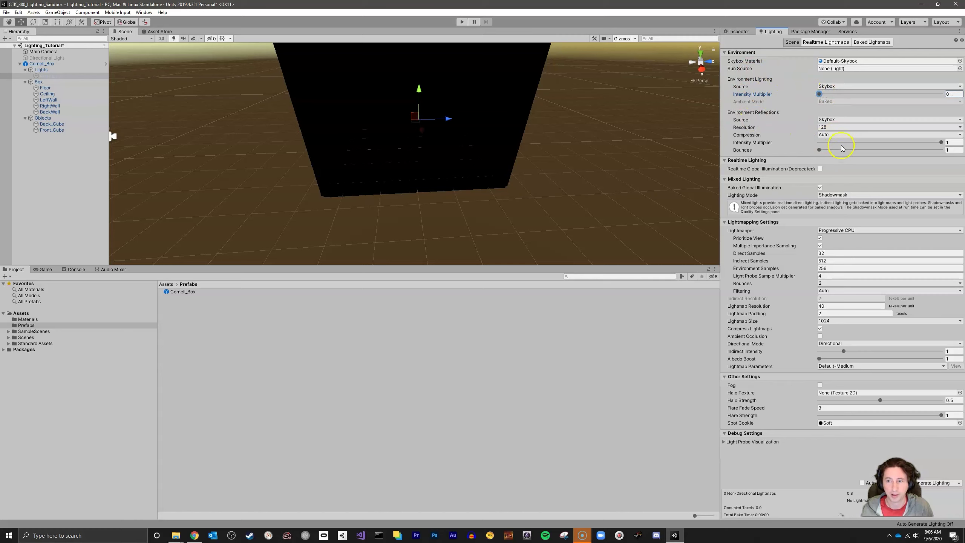
# Set the environment reflections intensity multiplier to 0 and check the darkened Cornell box from several angles.
pyautogui.moveTo(939, 142); pyautogui.dragTo(802, 137)
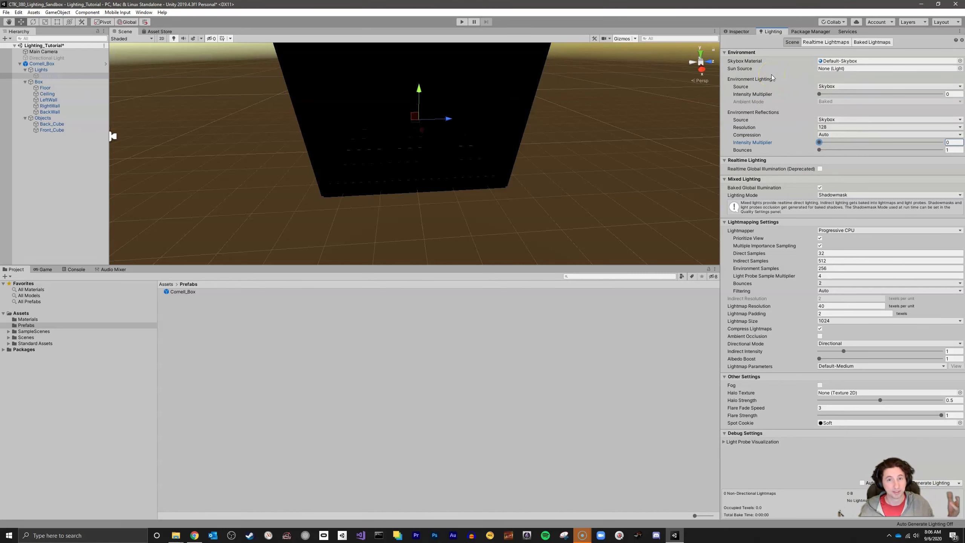
pyautogui.keyDown('alt'); pyautogui.moveTo(772, 77); pyautogui.dragTo(605, 138, button='right'); pyautogui.keyUp('alt')
pyautogui.keyDown('alt'); pyautogui.moveTo(605, 138); pyautogui.dragTo(323, 158); pyautogui.keyUp('alt')
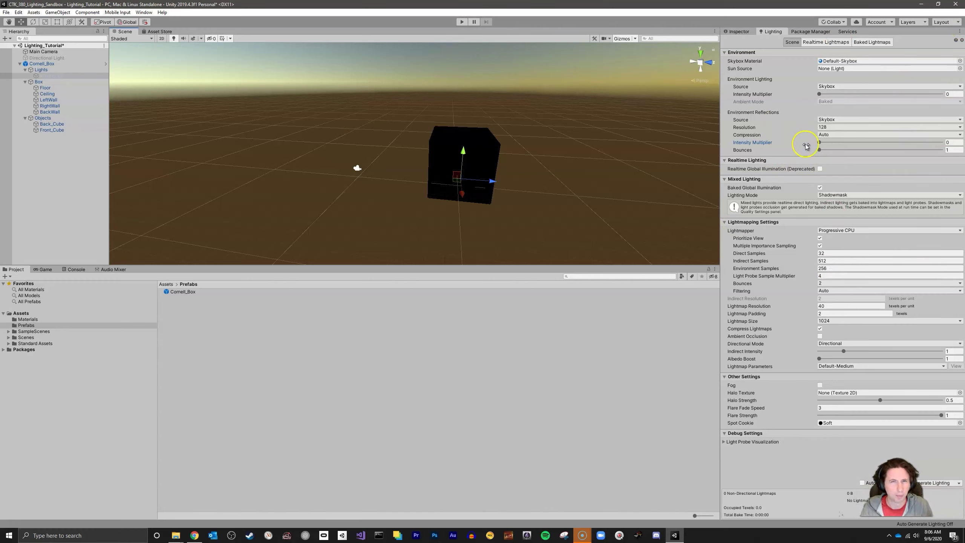
pyautogui.moveTo(588, 112); pyautogui.dragTo(614, 162, button='right')
pyautogui.click(614, 162)
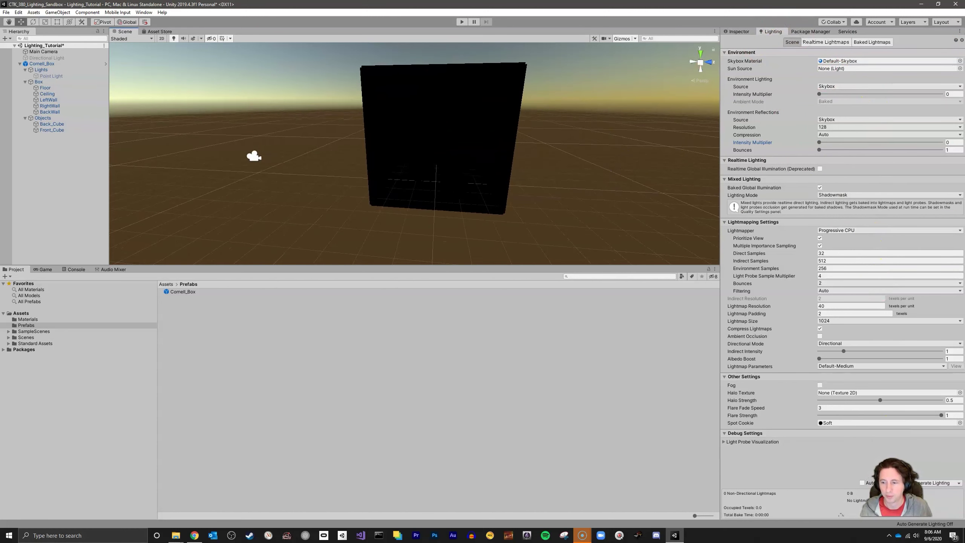
# Generate the scene's lighting manually, leaving Auto Generate off.
pyautogui.click(932, 483)
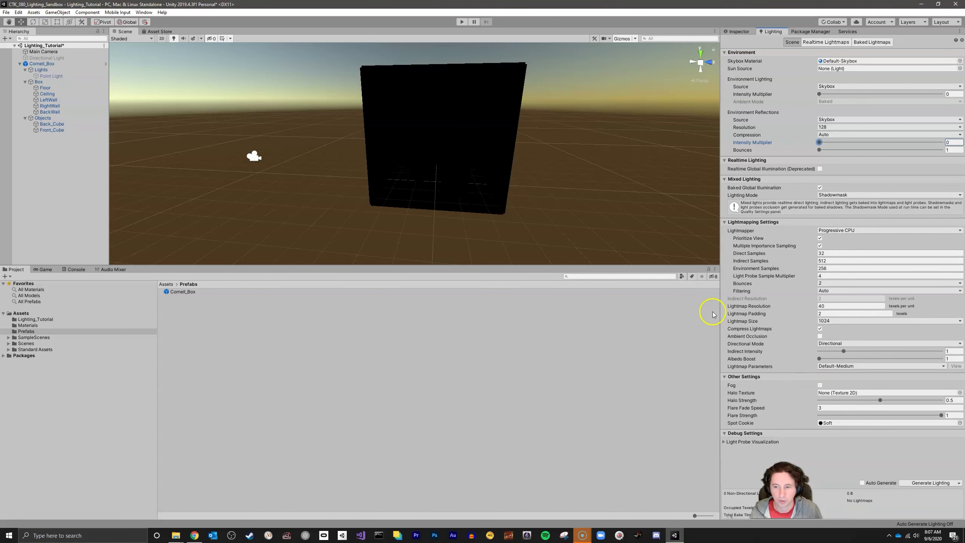
pyautogui.moveTo(613, 92); pyautogui.dragTo(625, 69, button='right')
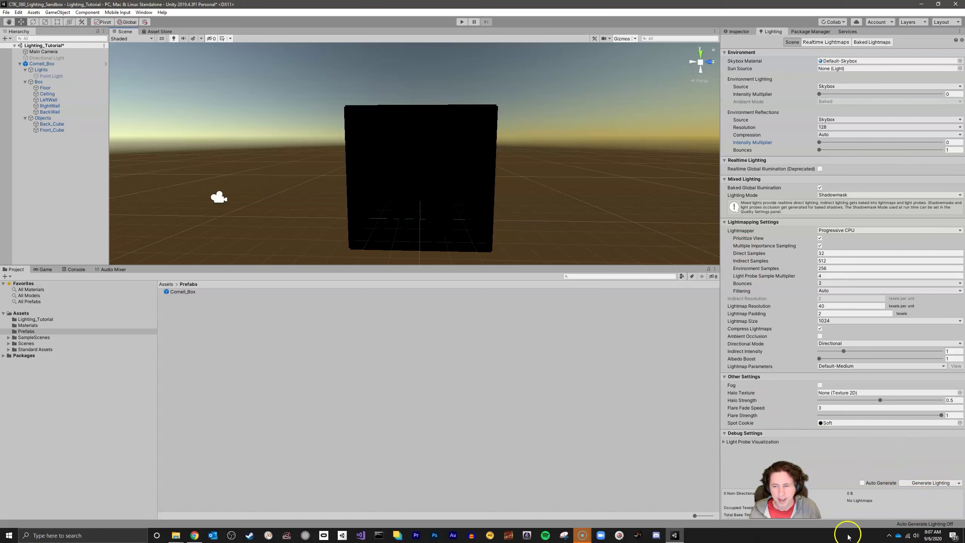
pyautogui.click(877, 481)
pyautogui.click(864, 482)
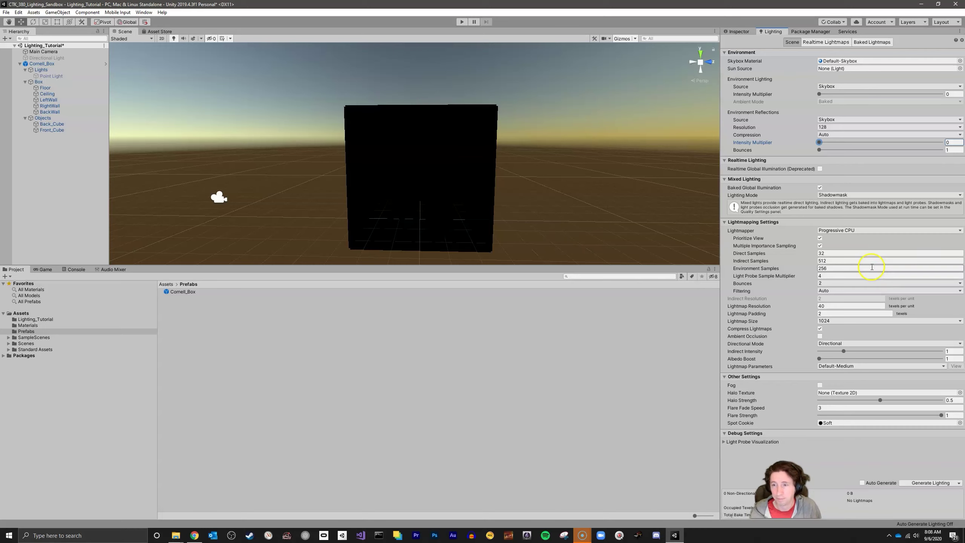
# Reactivate the Point Light in the Cornell_Box Lights group and select it in the scene.
pyautogui.press('w')
pyautogui.moveTo(494, 149); pyautogui.dragTo(509, 166, button='right')
pyautogui.click(65, 76)
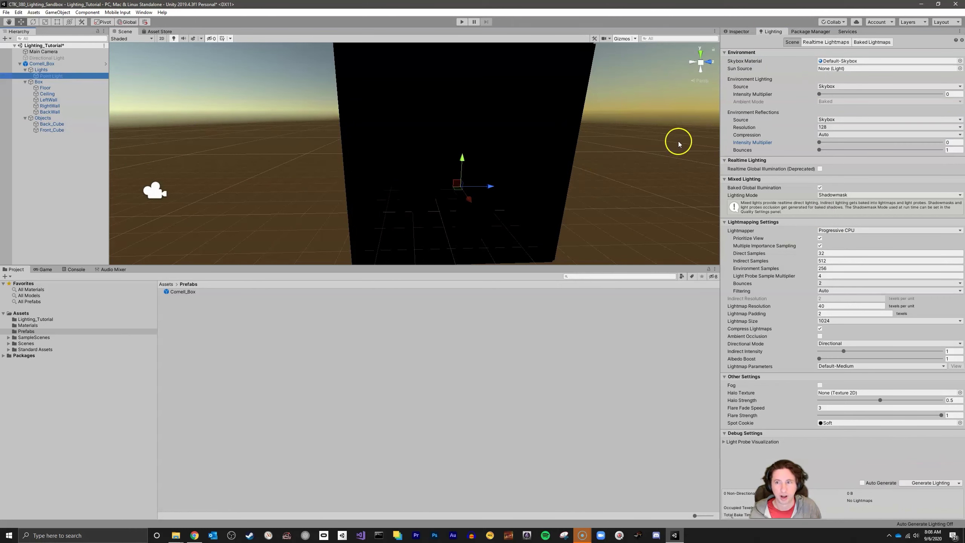
pyautogui.click(737, 30)
pyautogui.moveTo(640, 155); pyautogui.dragTo(704, 196, button='right')
pyautogui.press('w')
pyautogui.click(658, 181)
pyautogui.click(415, 122)
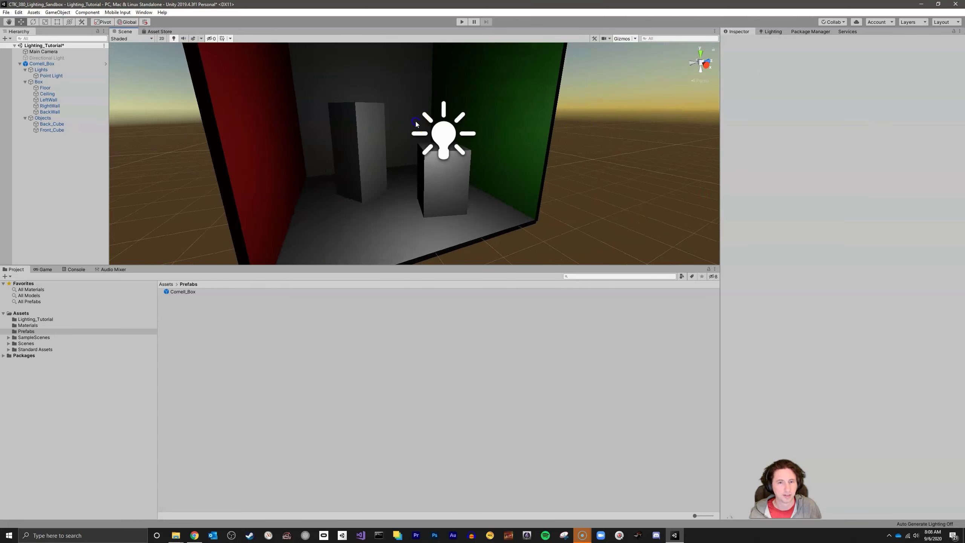
pyautogui.click(439, 131)
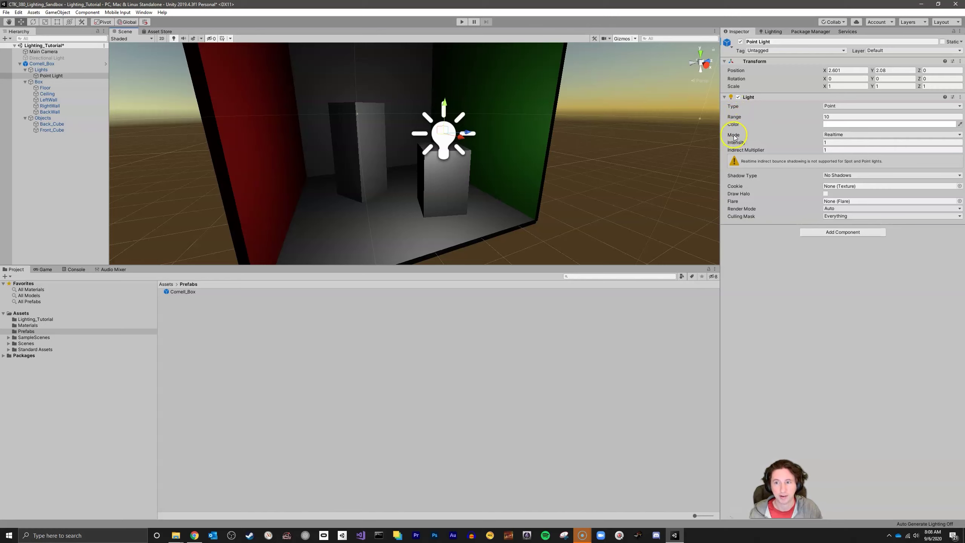
# Try different ranges on the Point Light and set the range back to 10.
pyautogui.scroll(-6, 585, 116)
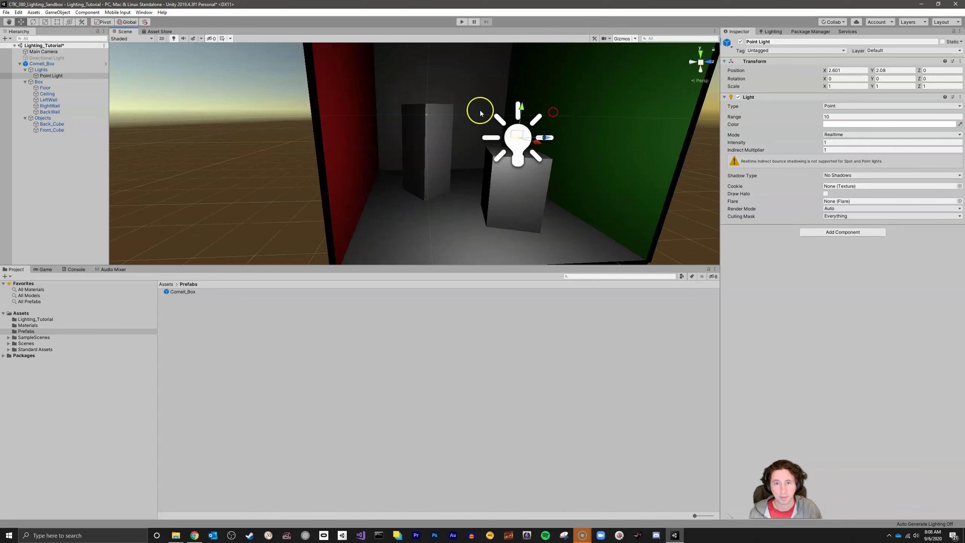
pyautogui.moveTo(730, 117); pyautogui.dragTo(741, 152)
pyautogui.click(851, 118)
pyautogui.write('10')
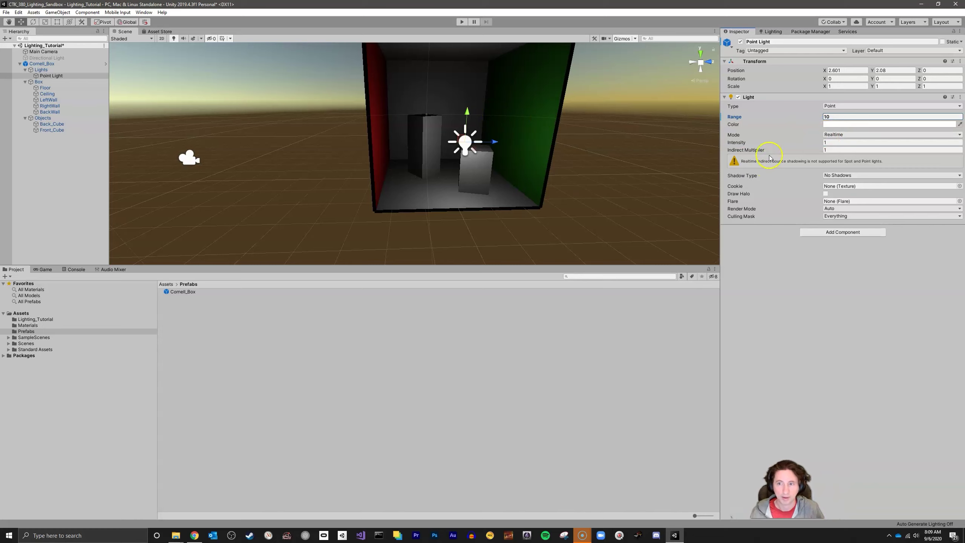
# Try different intensities on the Point Light and set the intensity back to 1.
pyautogui.moveTo(744, 142); pyautogui.dragTo(802, 178)
pyautogui.click(828, 142)
pyautogui.write('1')
pyautogui.press('Return')
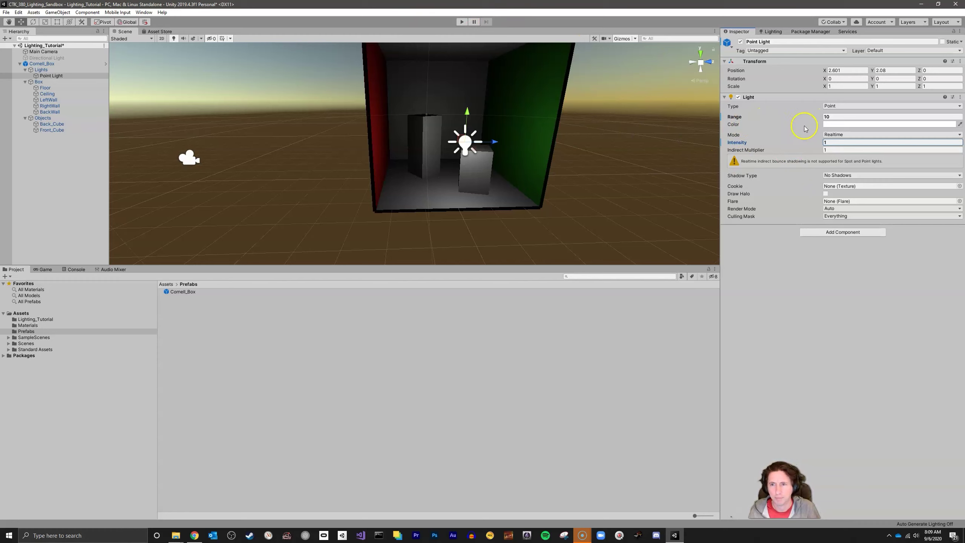
# Review the Point Light's color picker and its mode options, keeping the mode on Realtime.
pyautogui.click(843, 125)
pyautogui.moveTo(668, 158); pyautogui.dragTo(581, 134)
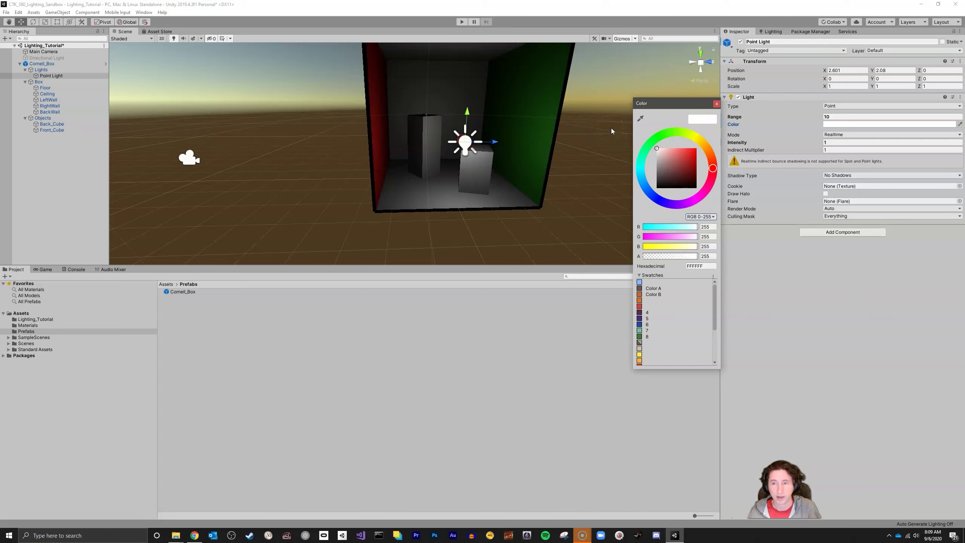
pyautogui.click(716, 103)
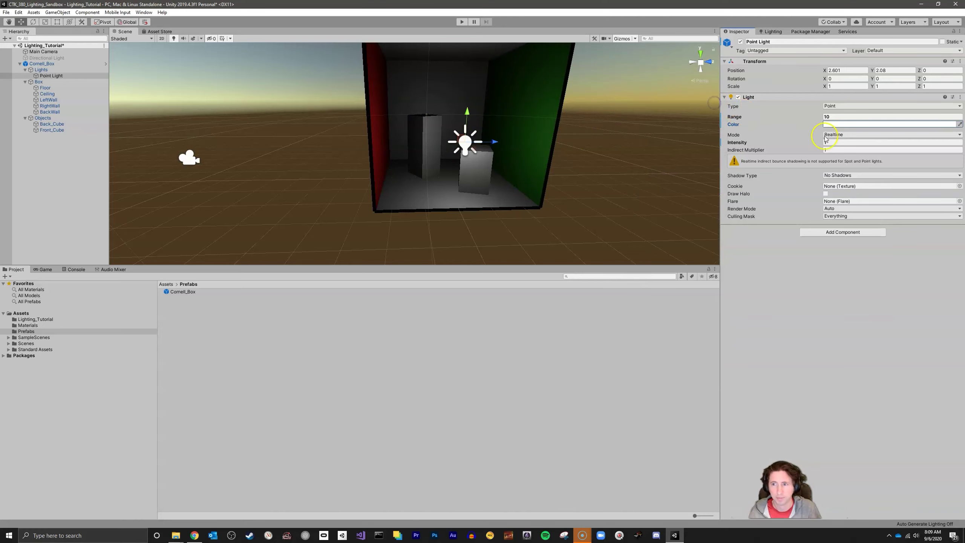
pyautogui.click(837, 136)
pyautogui.click(841, 139)
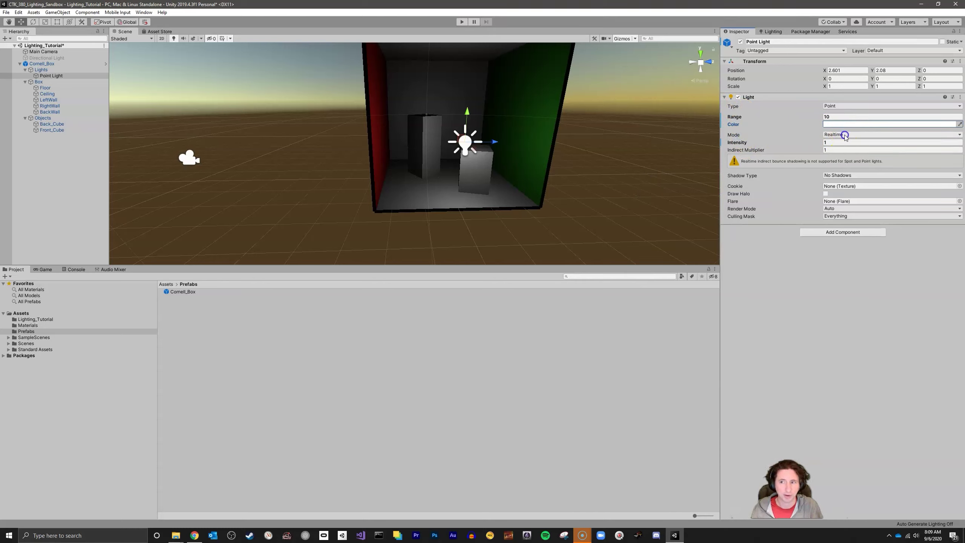
pyautogui.click(845, 135)
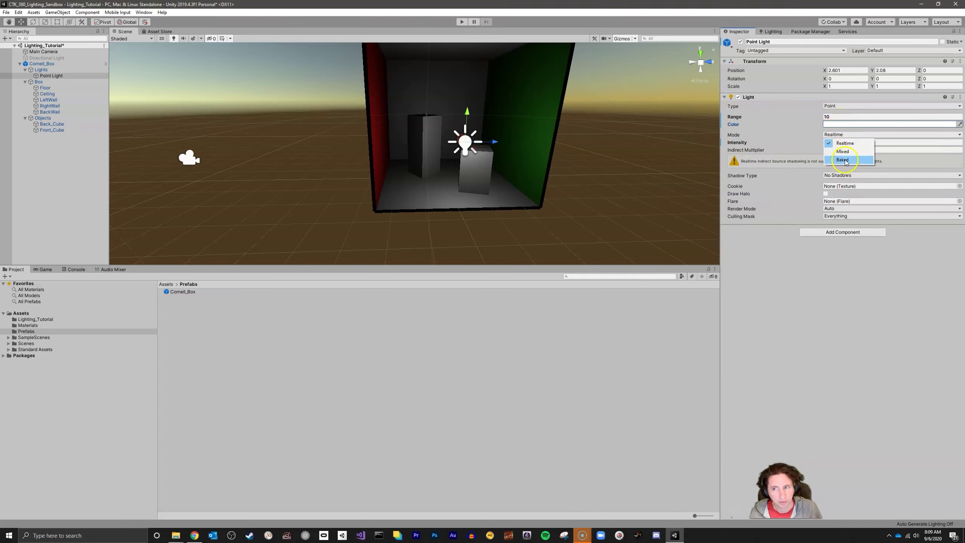
pyautogui.click(845, 143)
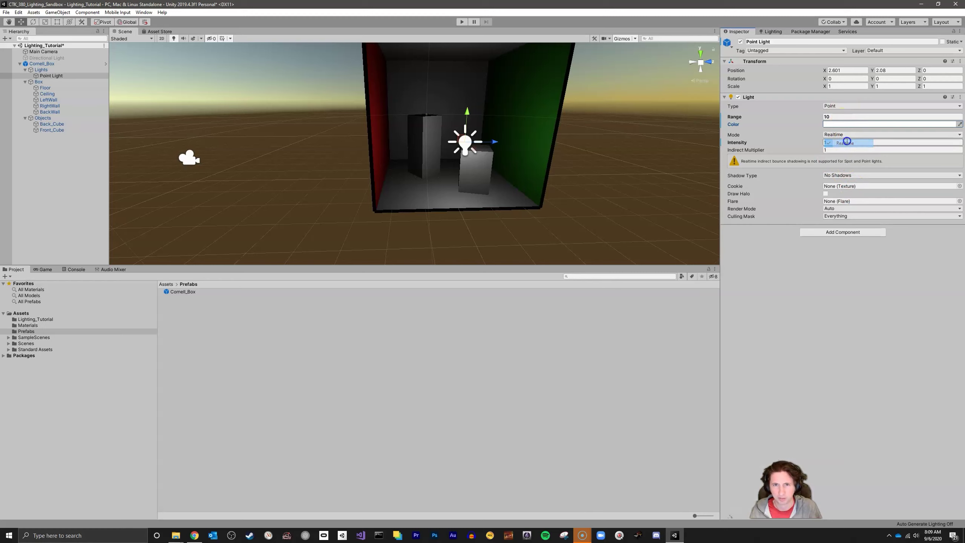
# Set the Point Light's shadow type to Soft Shadows and view the shadows cast by the cubes.
pyautogui.moveTo(505, 131); pyautogui.dragTo(452, 169, button='right')
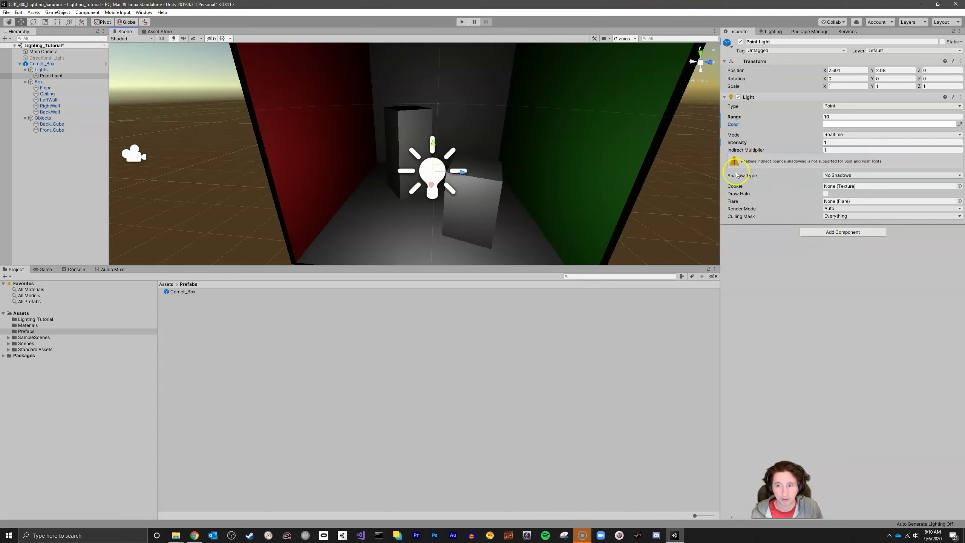
pyautogui.click(837, 175)
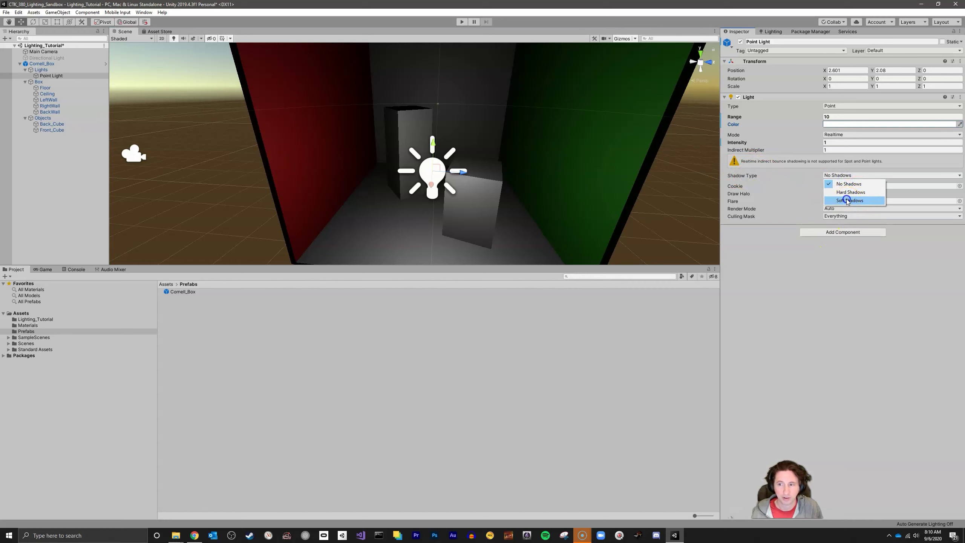
pyautogui.click(853, 200)
pyautogui.moveTo(698, 188); pyautogui.dragTo(701, 167, button='right')
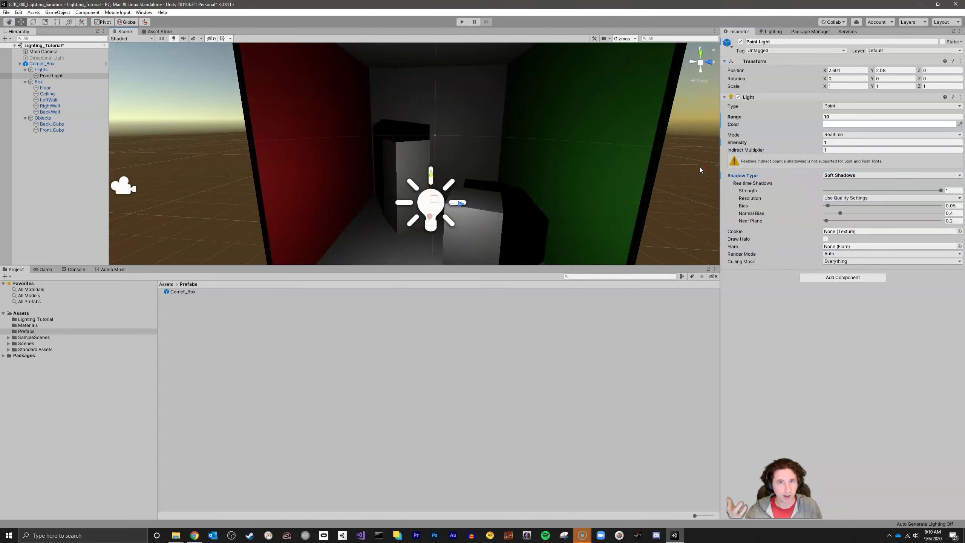
pyautogui.moveTo(486, 160); pyautogui.dragTo(461, 179, button='right')
pyautogui.moveTo(527, 160); pyautogui.dragTo(457, 179, button='right')
pyautogui.press('d')
pyautogui.press('s')
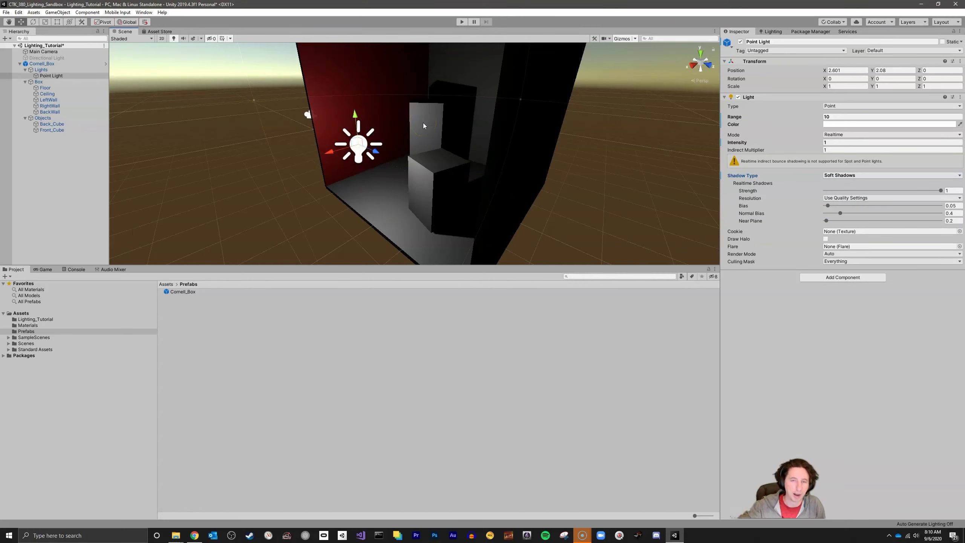
# Move the Point Light along its Z axis to about 0.237 to observe the realtime shadows.
pyautogui.moveTo(341, 151); pyautogui.dragTo(433, 194, button='right')
pyautogui.moveTo(393, 159); pyautogui.dragTo(399, 195)
pyautogui.moveTo(420, 205); pyautogui.dragTo(446, 210, button='middle')
pyautogui.moveTo(543, 170); pyautogui.dragTo(518, 191)
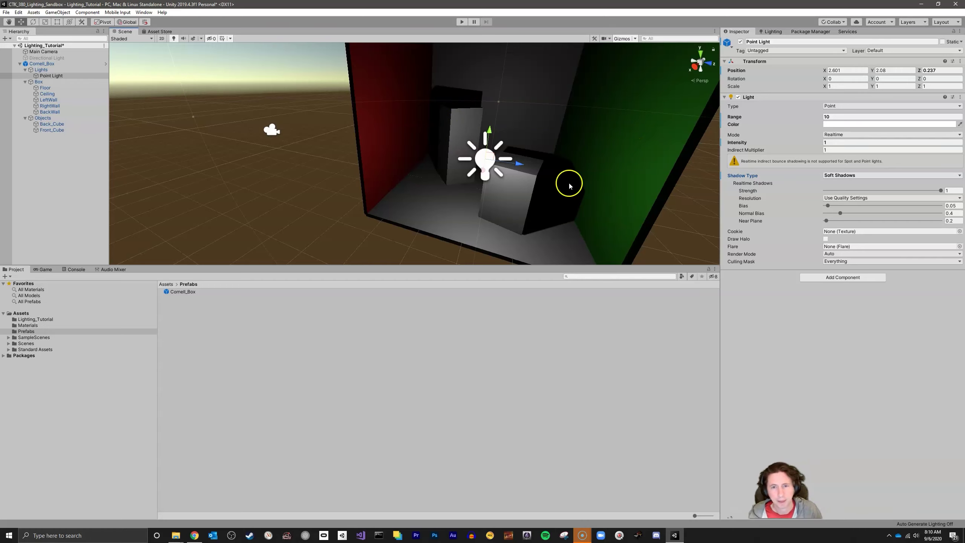
pyautogui.click(520, 170)
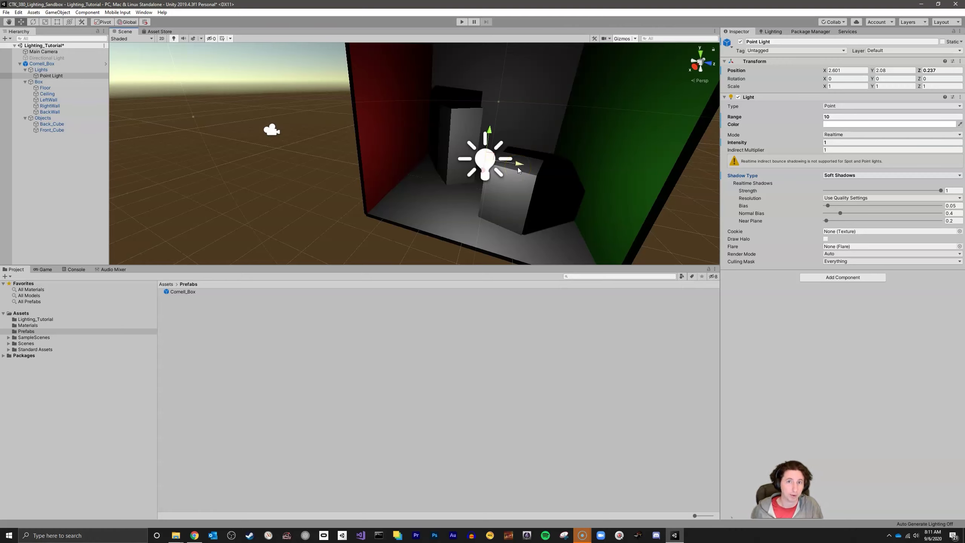
# Move the Point Light along its Z axis toward the red wall, to about -0.203.
pyautogui.moveTo(520, 170)
pyautogui.keyDown('alt'); pyautogui.mouseDown()
pyautogui.moveTo(517, 157)
pyautogui.moveTo(493, 179)
pyautogui.moveTo(526, 161)
pyautogui.moveTo(524, 168)
pyautogui.mouseUp(); pyautogui.keyUp('alt')
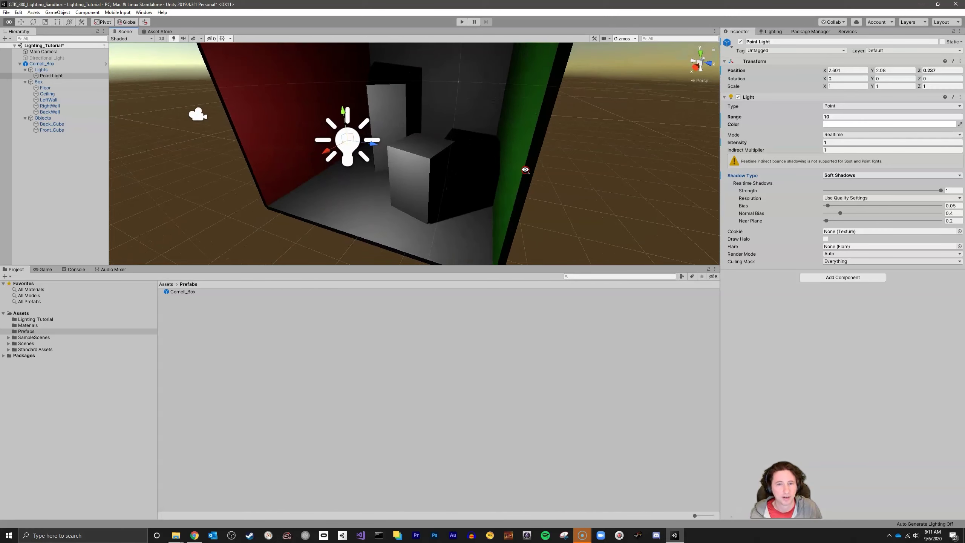
pyautogui.keyDown('alt'); pyautogui.moveTo(418, 155); pyautogui.dragTo(431, 148, button='right'); pyautogui.keyUp('alt')
pyautogui.press('f')
pyautogui.keyDown('alt'); pyautogui.moveTo(427, 161); pyautogui.dragTo(465, 135); pyautogui.keyUp('alt')
pyautogui.scroll(5, 472, 132)
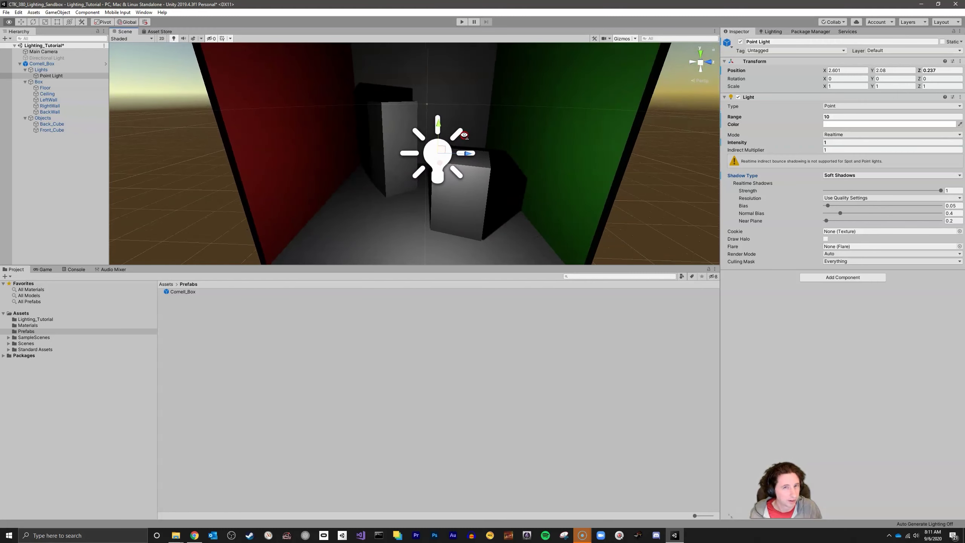
pyautogui.press('w')
pyautogui.moveTo(464, 135)
pyautogui.mouseDown(button='right')
pyautogui.moveTo(472, 123)
pyautogui.moveTo(457, 147)
pyautogui.mouseUp(button='right')
pyautogui.press('d')
pyautogui.moveTo(409, 142); pyautogui.dragTo(364, 141)
# Examine the front cube's shadow on the floor and green wall, from close up and from a distance.
pyautogui.keyDown('alt'); pyautogui.moveTo(450, 170); pyautogui.dragTo(468, 129); pyautogui.keyUp('alt')
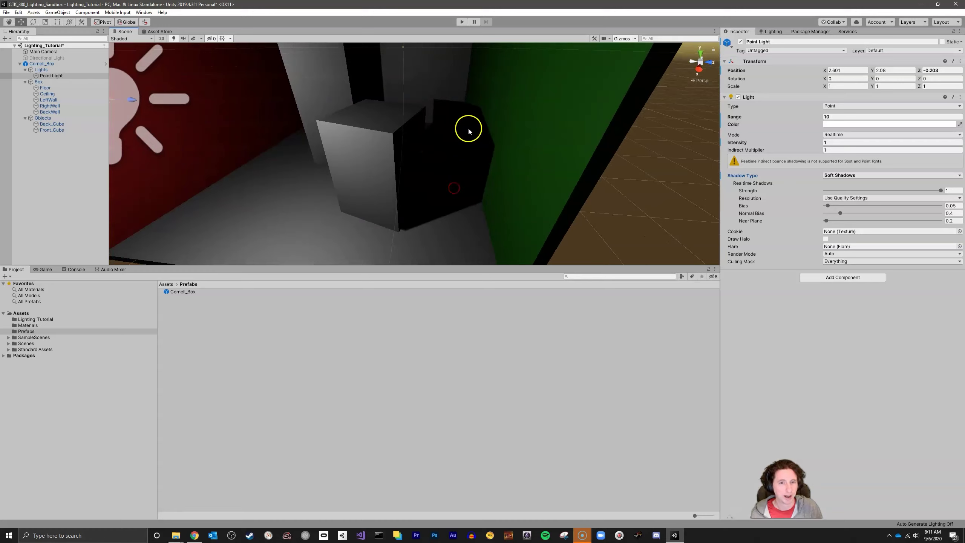
pyautogui.keyDown('alt'); pyautogui.moveTo(412, 188); pyautogui.dragTo(491, 119); pyautogui.keyUp('alt')
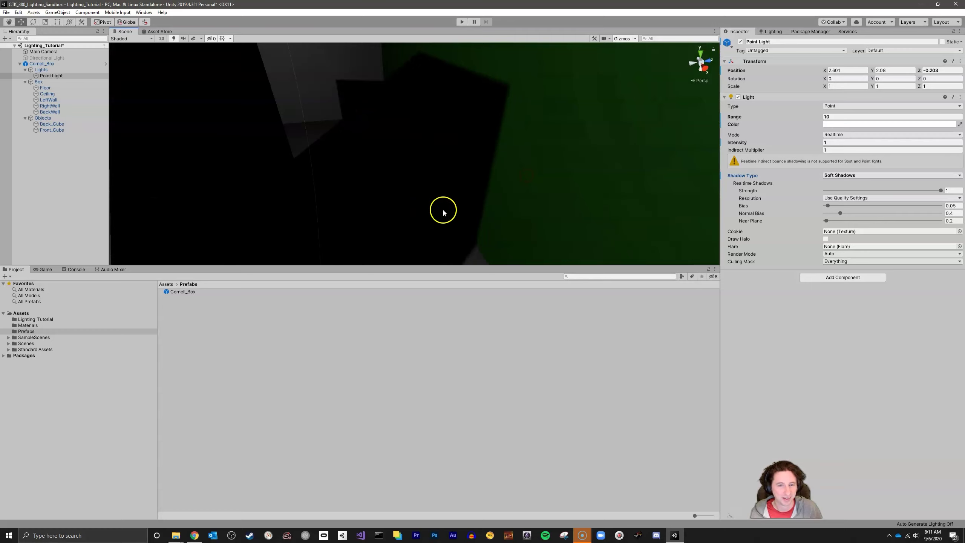
pyautogui.keyDown('alt'); pyautogui.moveTo(442, 209); pyautogui.dragTo(431, 237); pyautogui.keyUp('alt')
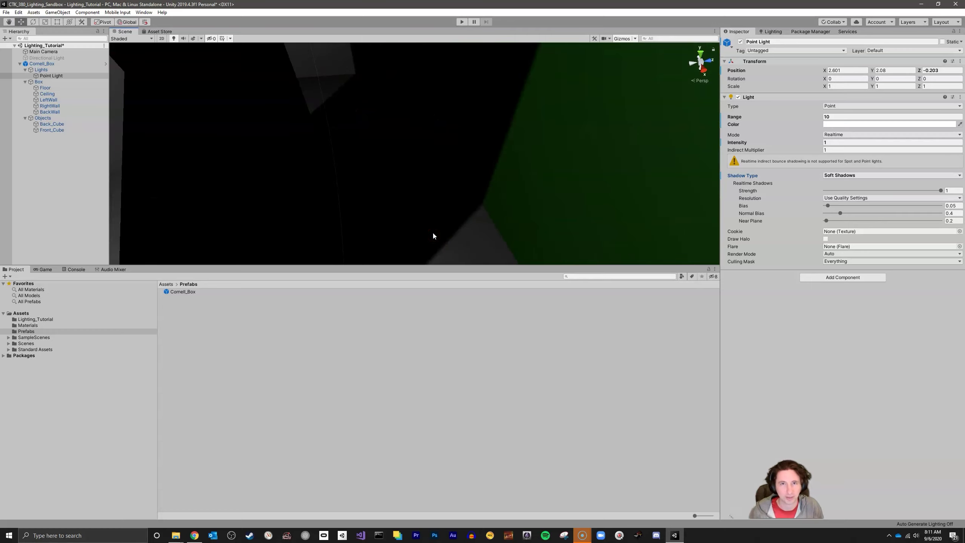
pyautogui.keyDown('alt'); pyautogui.moveTo(433, 230); pyautogui.dragTo(410, 165, button='right'); pyautogui.keyUp('alt')
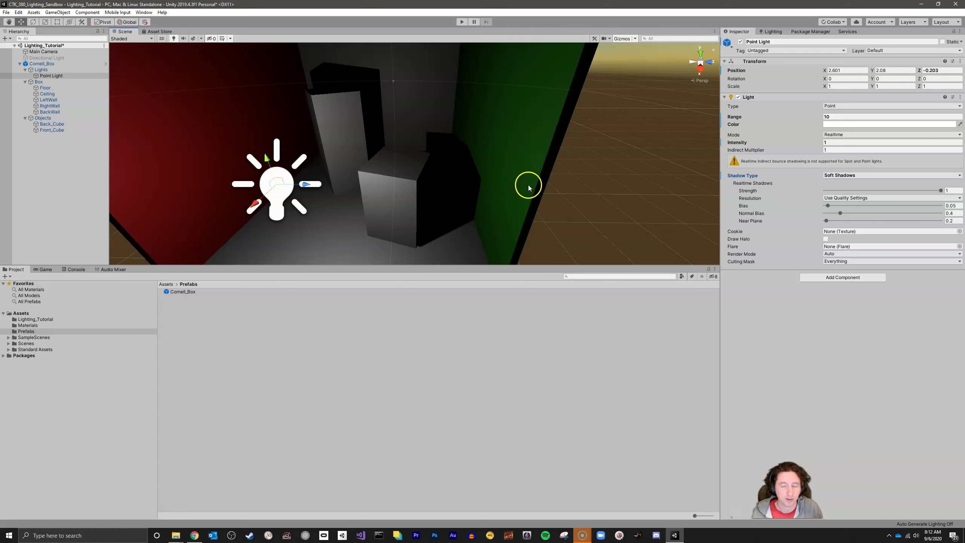
pyautogui.scroll(-5, 525, 186)
pyautogui.scroll(2, 524, 190)
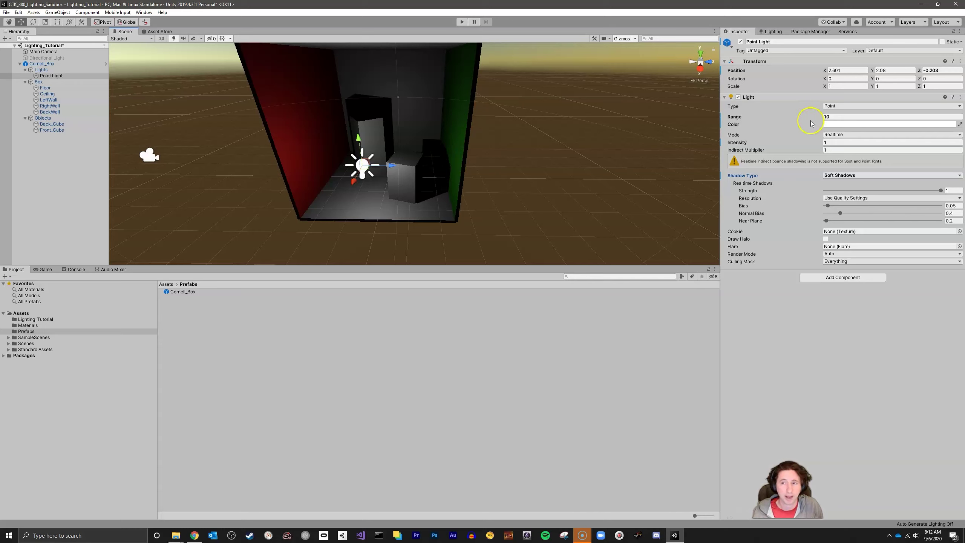
# Change the Point Light's mode to Baked, keeping Soft Shadows.
pyautogui.click(834, 135)
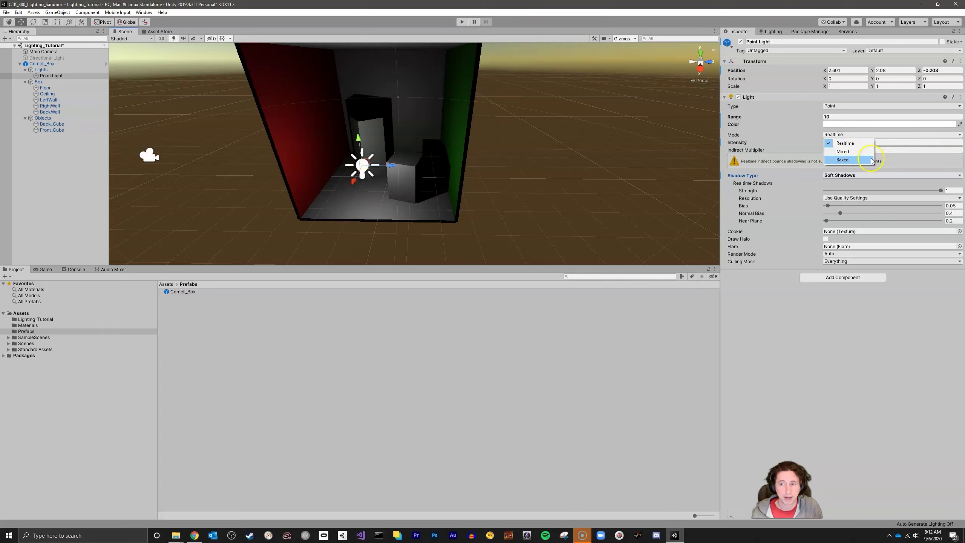
pyautogui.click(844, 164)
pyautogui.click(842, 160)
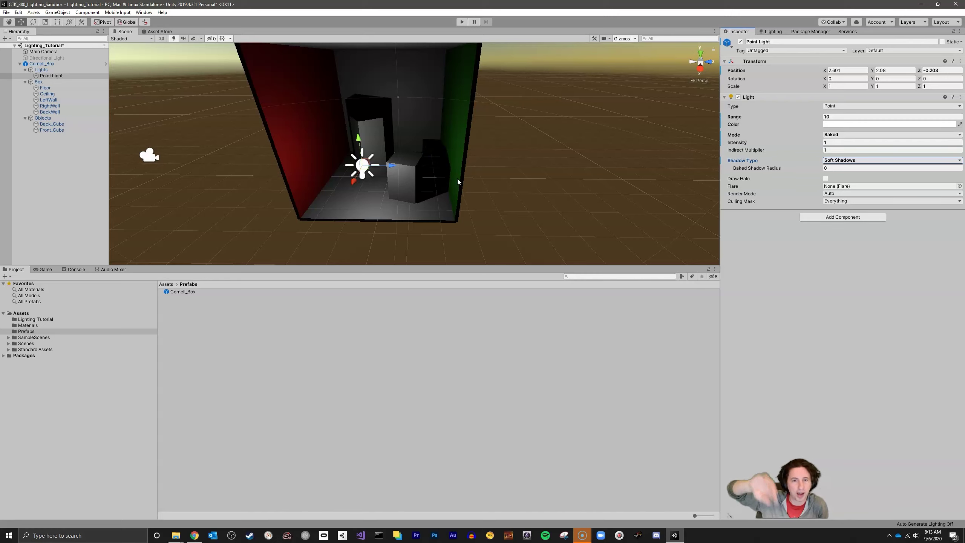
# Select the green RightWall object of the Cornell box.
pyautogui.click(451, 144)
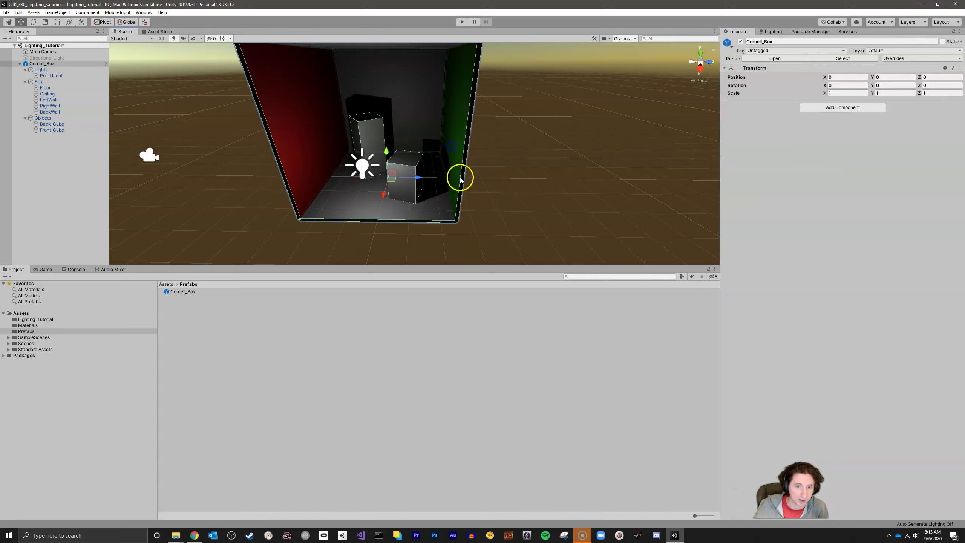
pyautogui.click(455, 173)
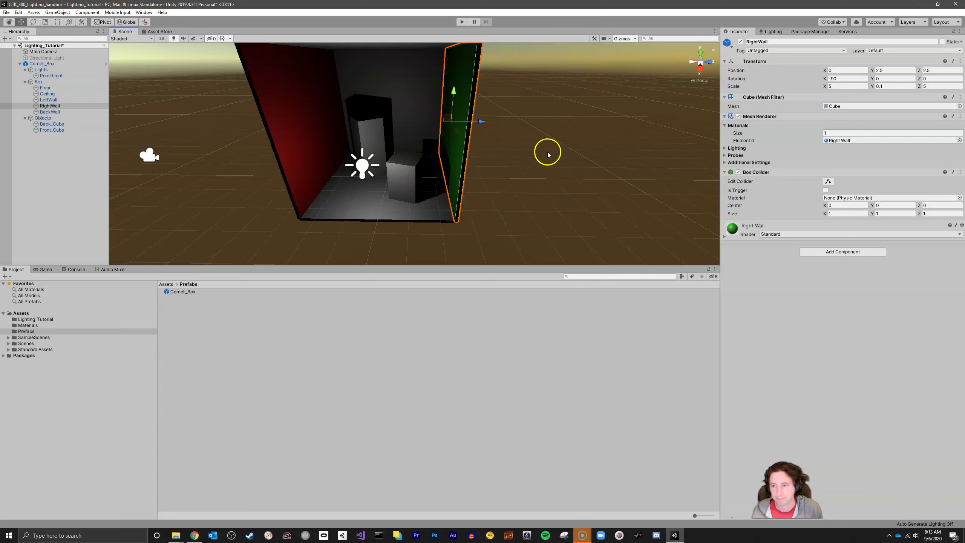
pyautogui.click(554, 176)
pyautogui.click(465, 152)
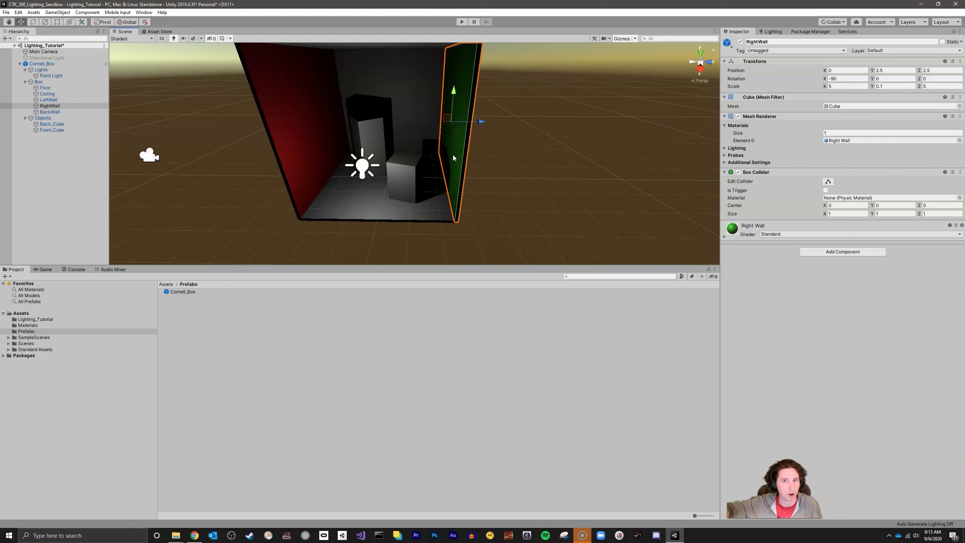
# Try to generate the scene's baked lighting with the current Progressive CPU lightmapping settings and inspect the box.
pyautogui.click(771, 32)
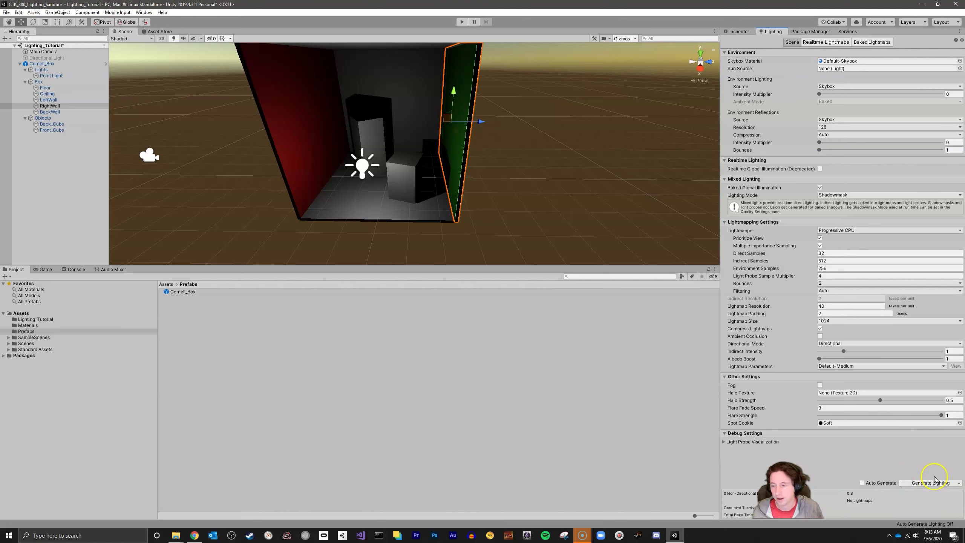
pyautogui.click(924, 486)
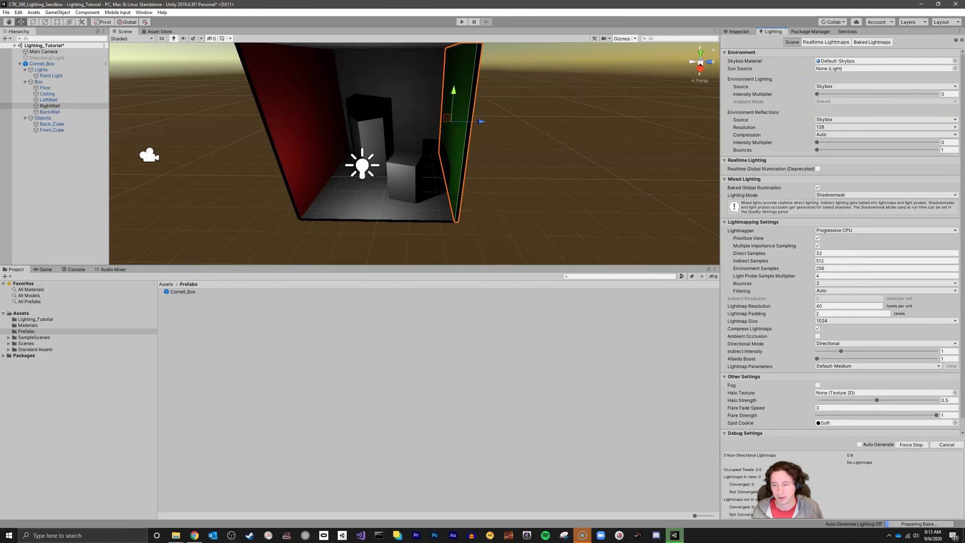
pyautogui.click(555, 185)
pyautogui.moveTo(555, 185); pyautogui.dragTo(533, 169, button='right')
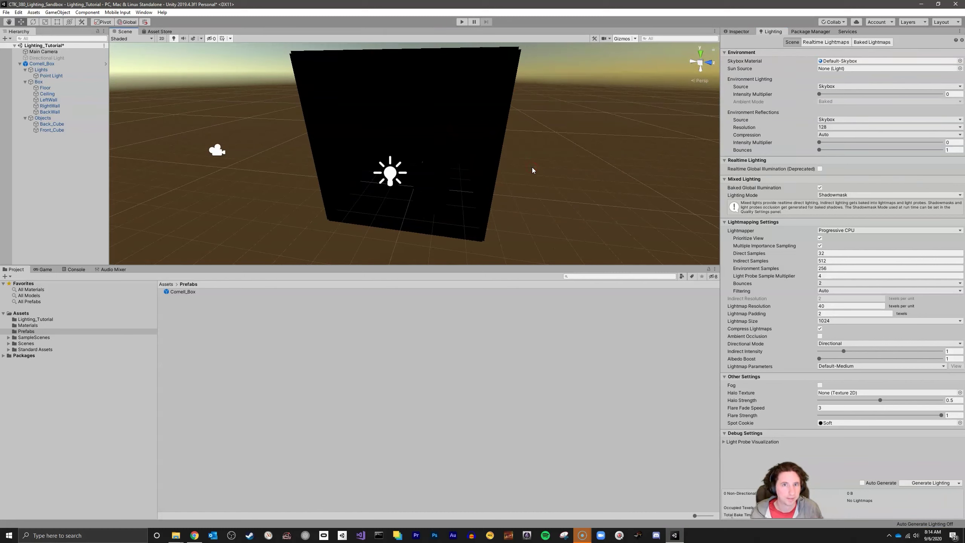
# Examine the Point Light and the Box and Objects groups to identify what belongs to the Cornell box.
pyautogui.click(387, 172)
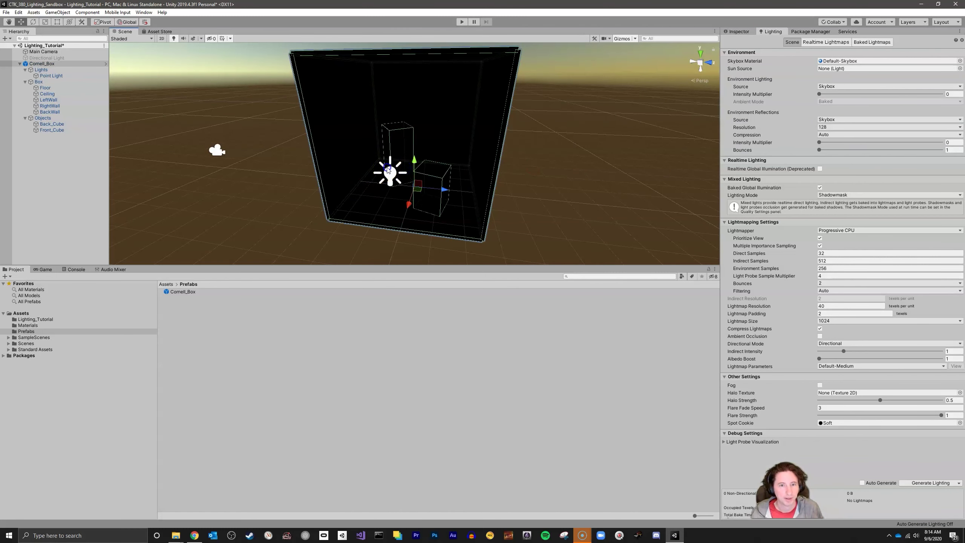
pyautogui.click(388, 172)
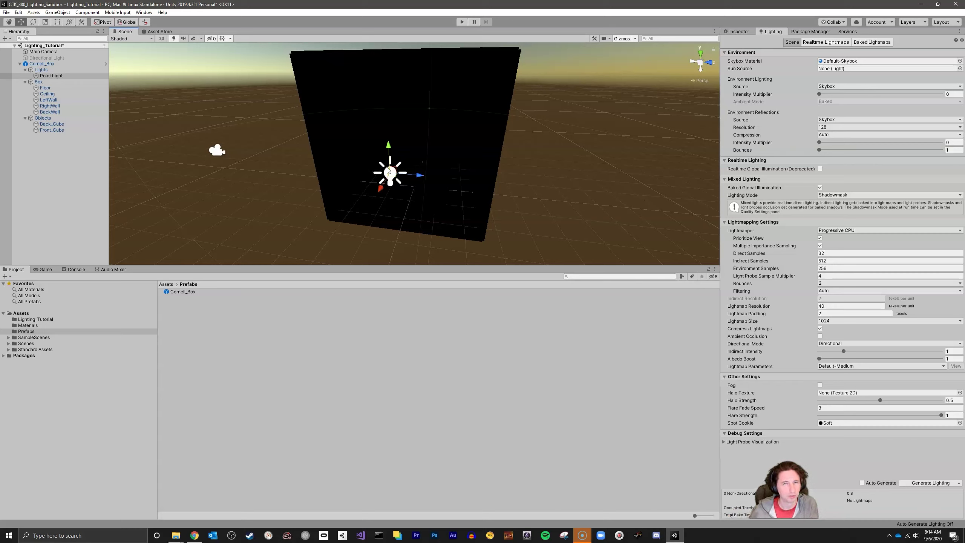
pyautogui.click(59, 78)
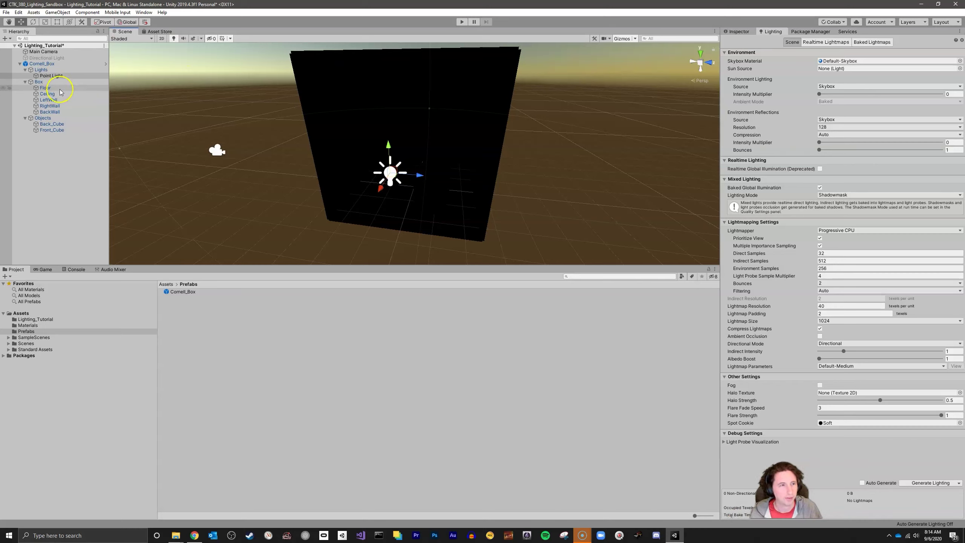
pyautogui.click(65, 182)
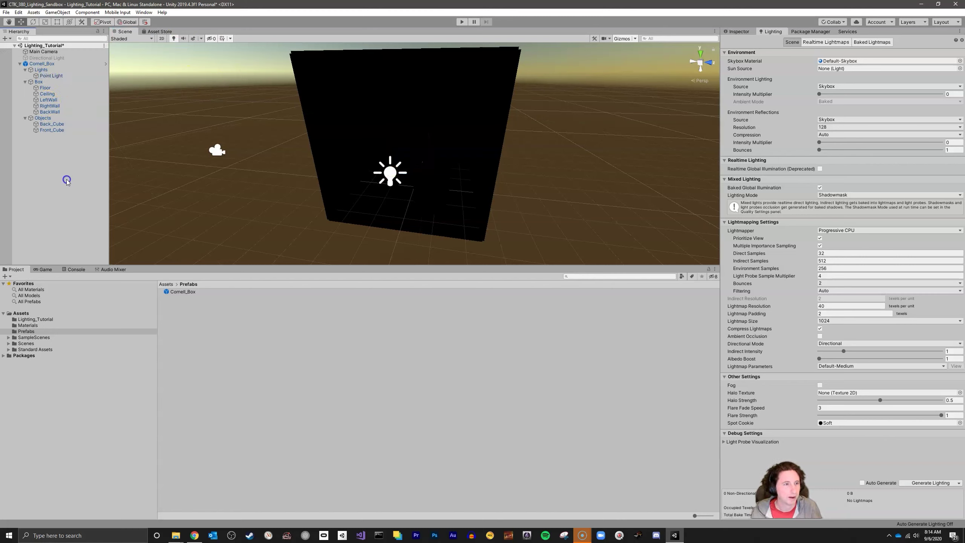
pyautogui.click(59, 81)
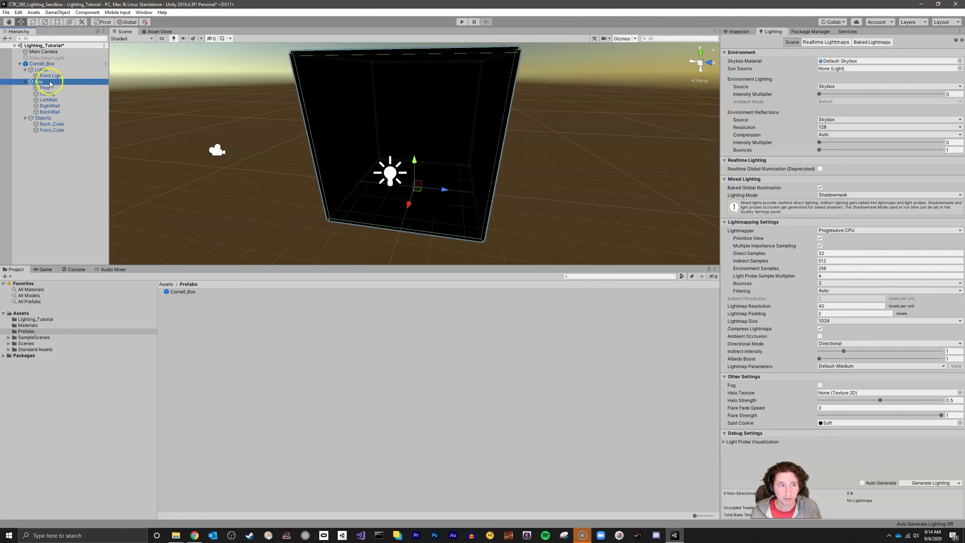
pyautogui.click(50, 112)
pyautogui.click(53, 118)
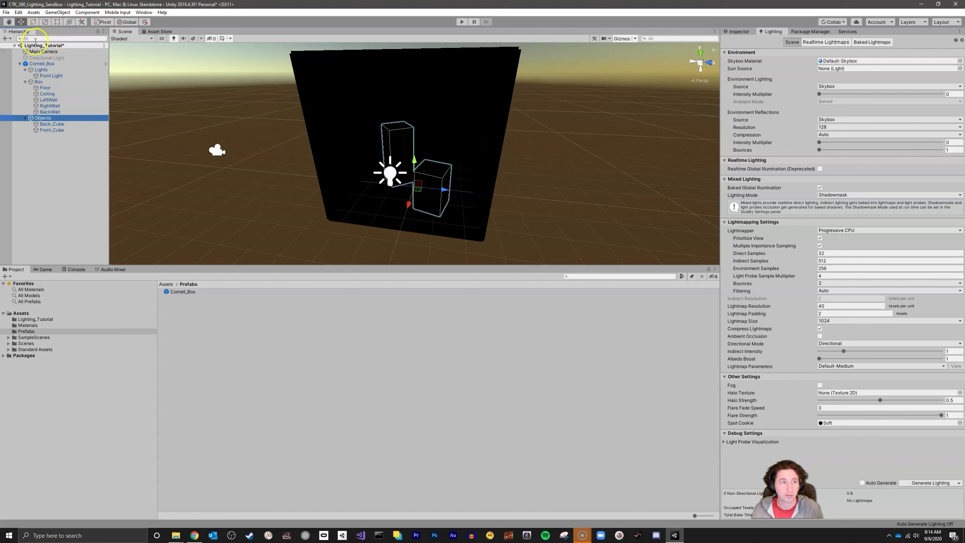
pyautogui.click(38, 82)
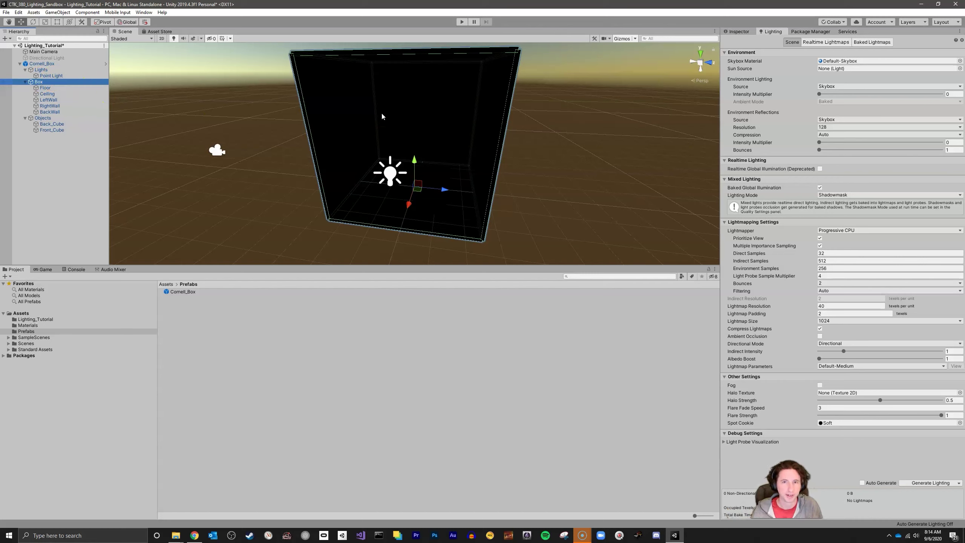
pyautogui.click(364, 60)
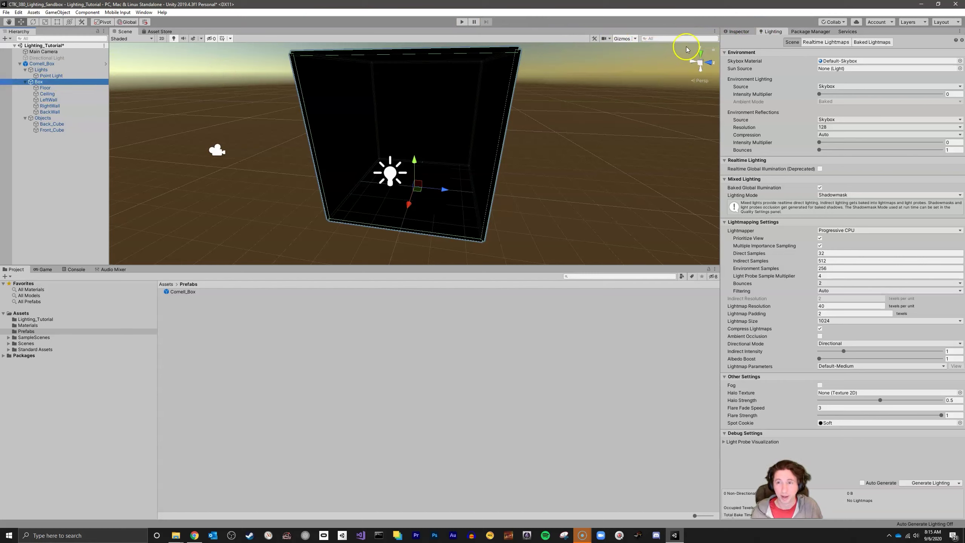
# Mark the Box group as Static, applying the static flags to all of its child objects.
pyautogui.click(739, 32)
pyautogui.click(76, 82)
pyautogui.click(75, 88)
pyautogui.click(76, 82)
pyautogui.click(76, 87)
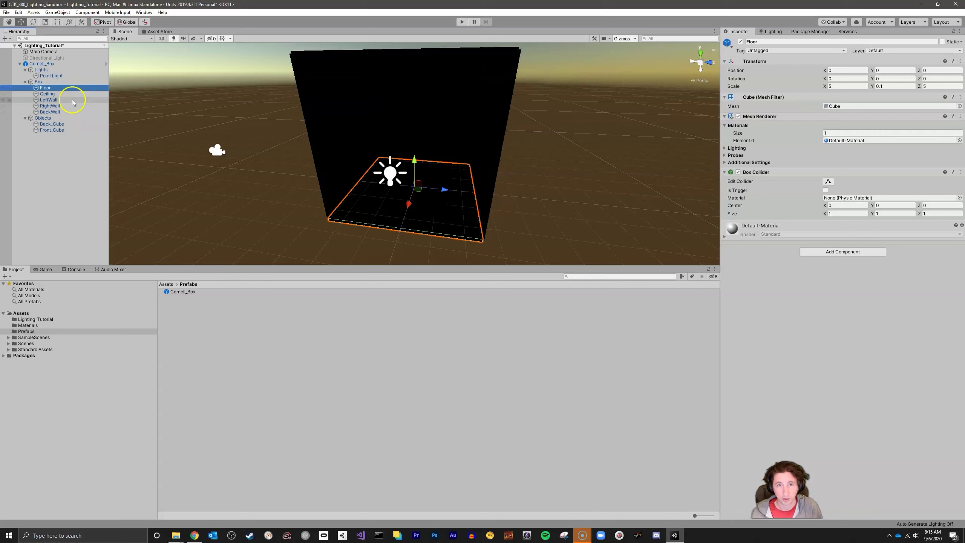
pyautogui.click(72, 82)
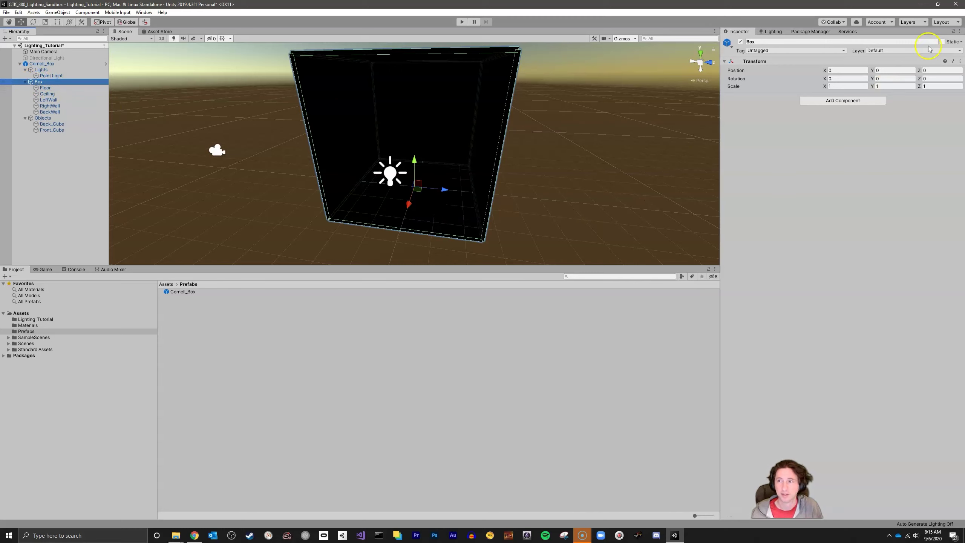
pyautogui.click(962, 41)
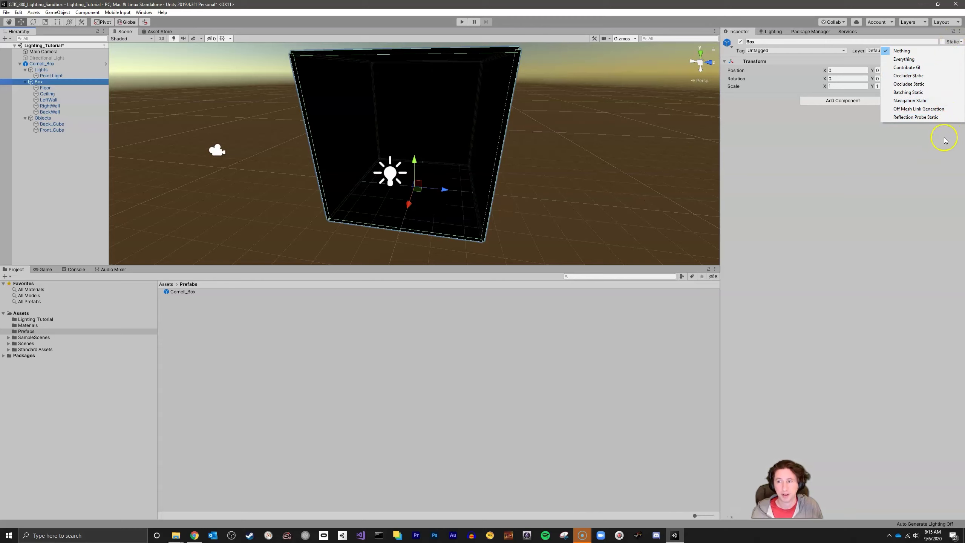
pyautogui.click(939, 151)
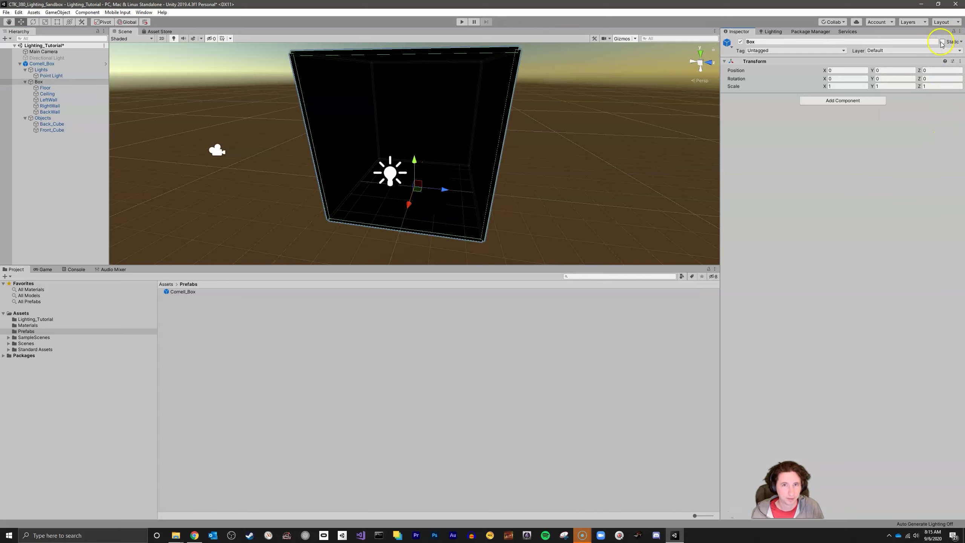
pyautogui.click(943, 42)
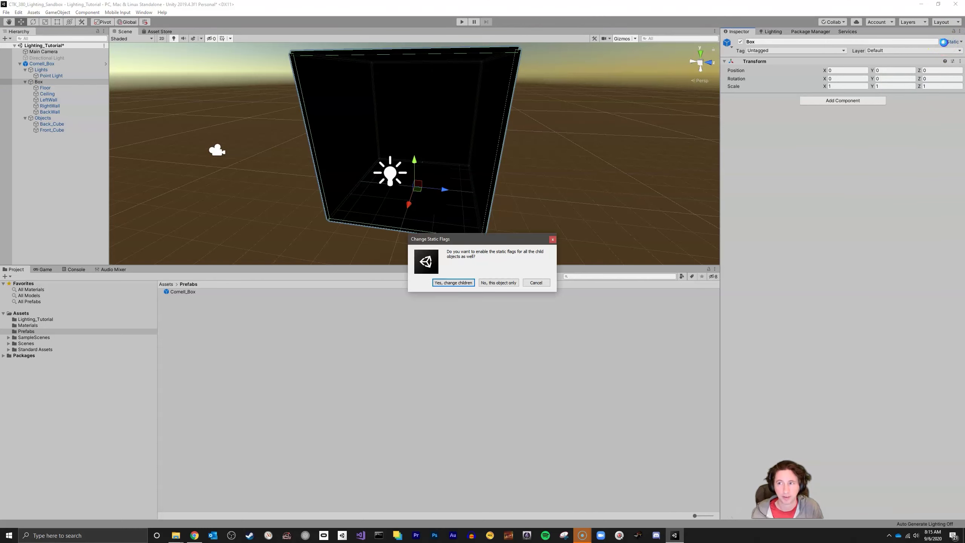
pyautogui.click(547, 42)
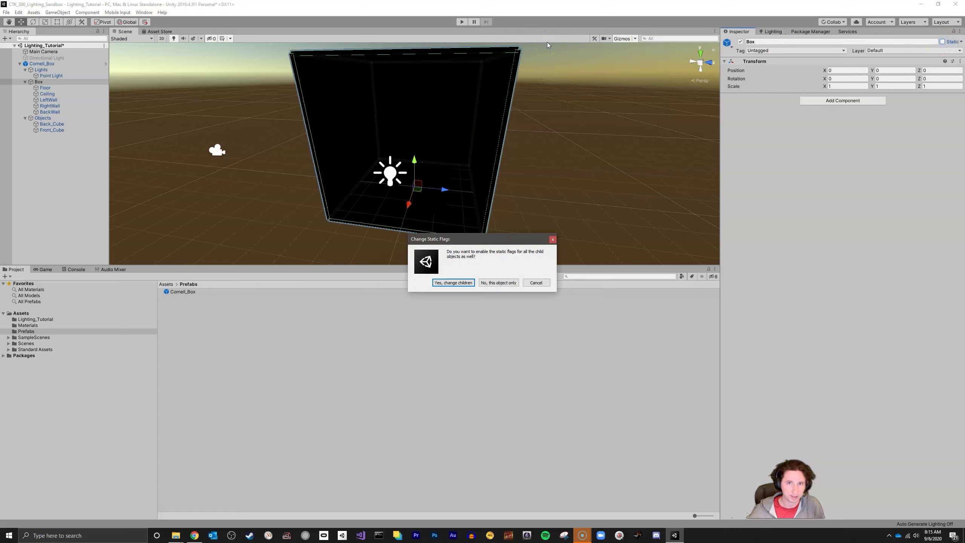
pyautogui.click(247, 115)
pyautogui.moveTo(473, 79); pyautogui.dragTo(474, 99)
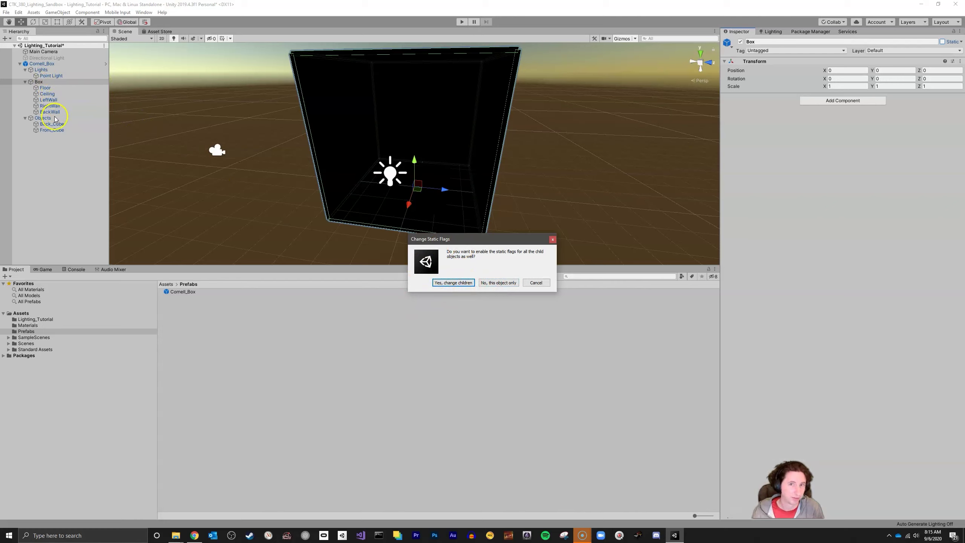
pyautogui.click(453, 283)
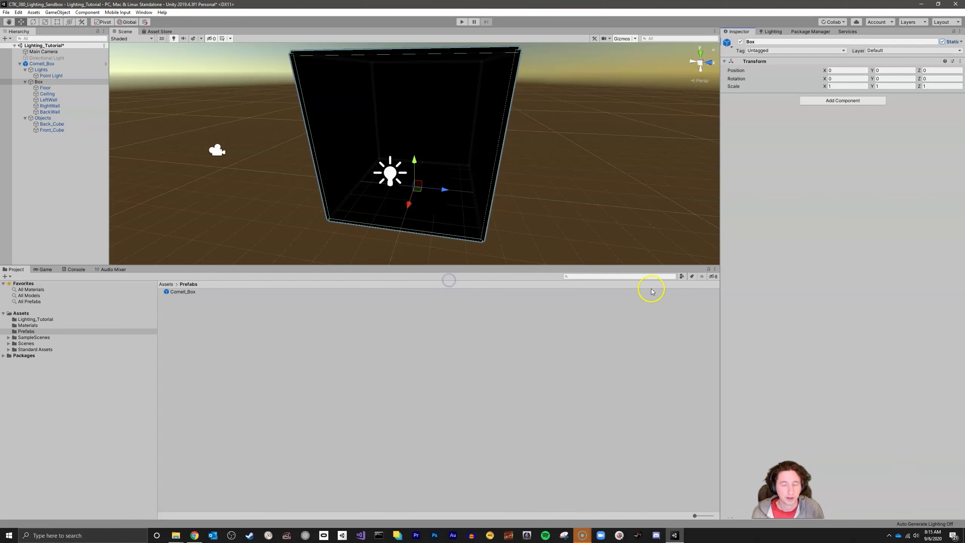
# Mark the Objects group as Static, including its child cubes, and clear the selection.
pyautogui.click(54, 119)
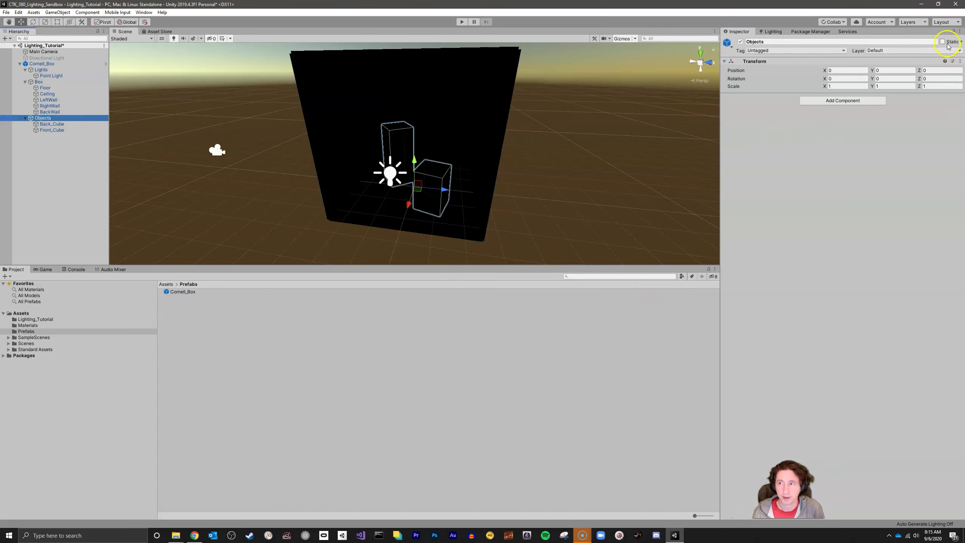
pyautogui.click(943, 41)
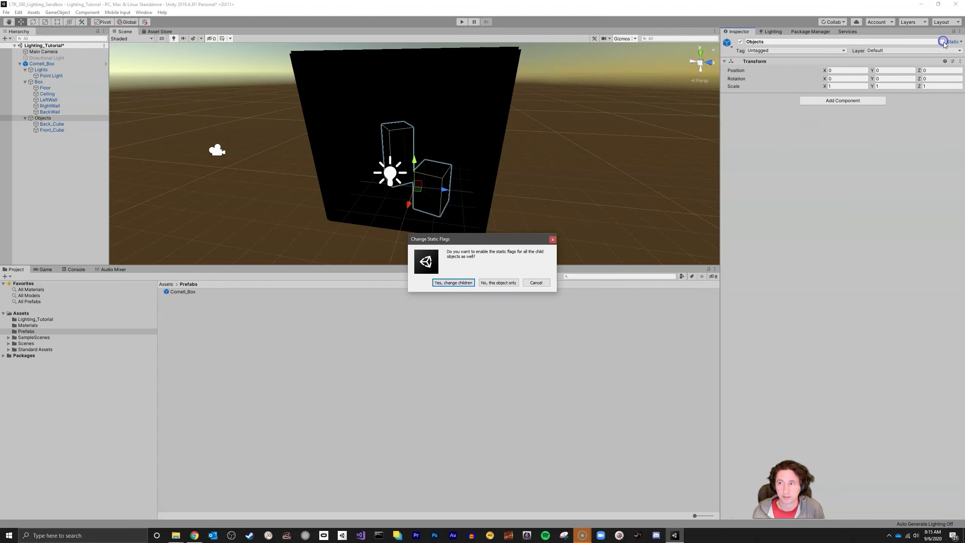
pyautogui.click(453, 283)
pyautogui.click(49, 178)
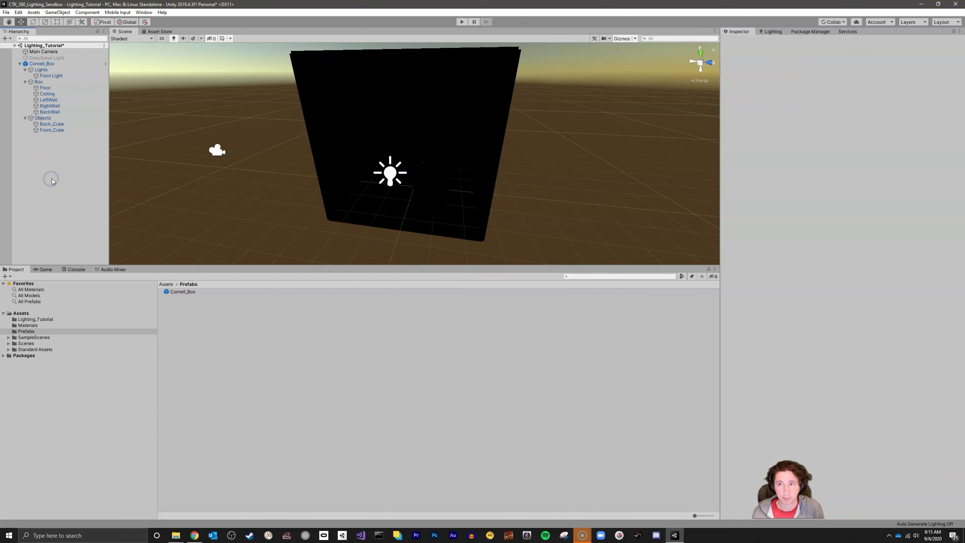
# Generate the scene's baked lighting and examine the result on the cubes and coloured walls.
pyautogui.click(771, 32)
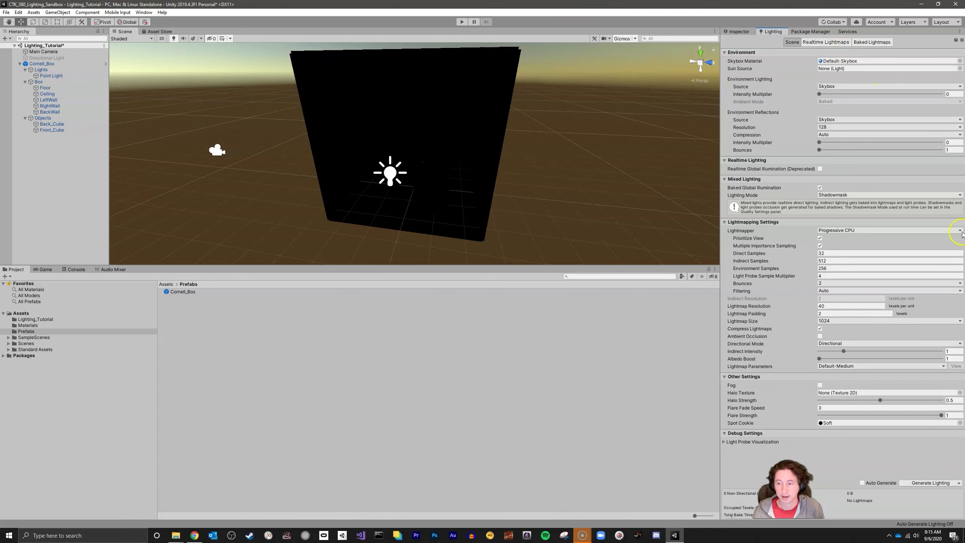
pyautogui.click(932, 484)
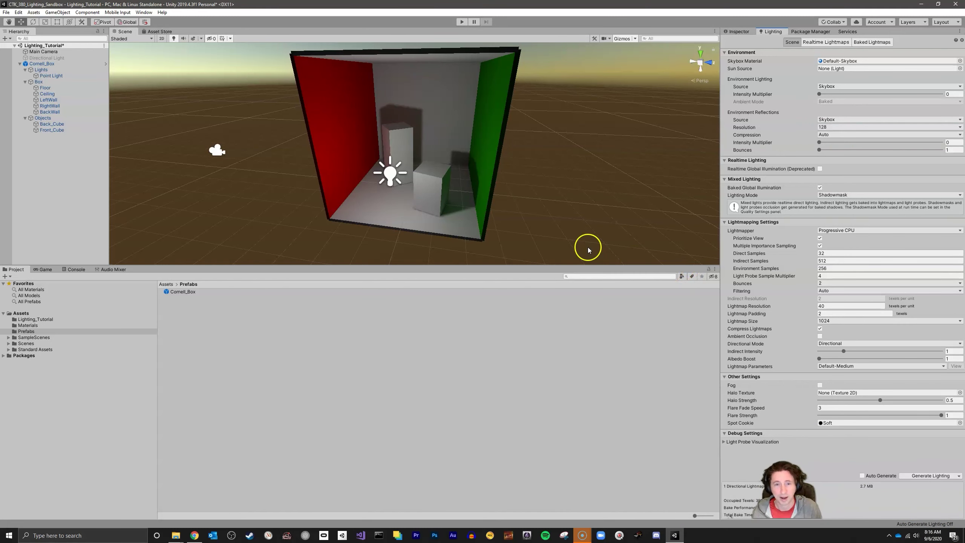
pyautogui.press('alt')
pyautogui.moveTo(591, 264)
pyautogui.keyDown('alt'); pyautogui.mouseDown()
pyautogui.moveTo(574, 267)
pyautogui.moveTo(587, 278)
pyautogui.moveTo(587, 254)
pyautogui.mouseUp(); pyautogui.keyUp('alt')
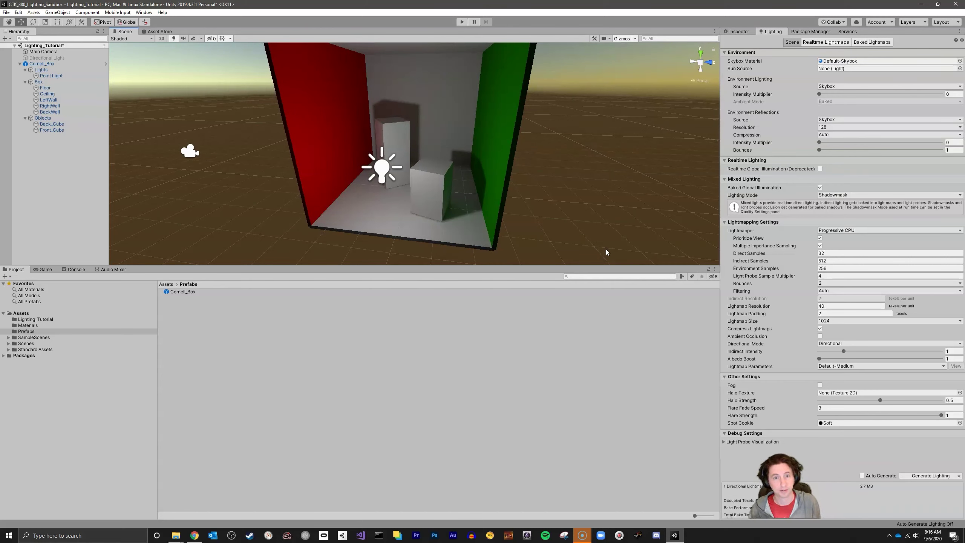
pyautogui.keyDown('alt'); pyautogui.moveTo(524, 157); pyautogui.dragTo(518, 130); pyautogui.keyUp('alt')
pyautogui.scroll(5, 517, 135)
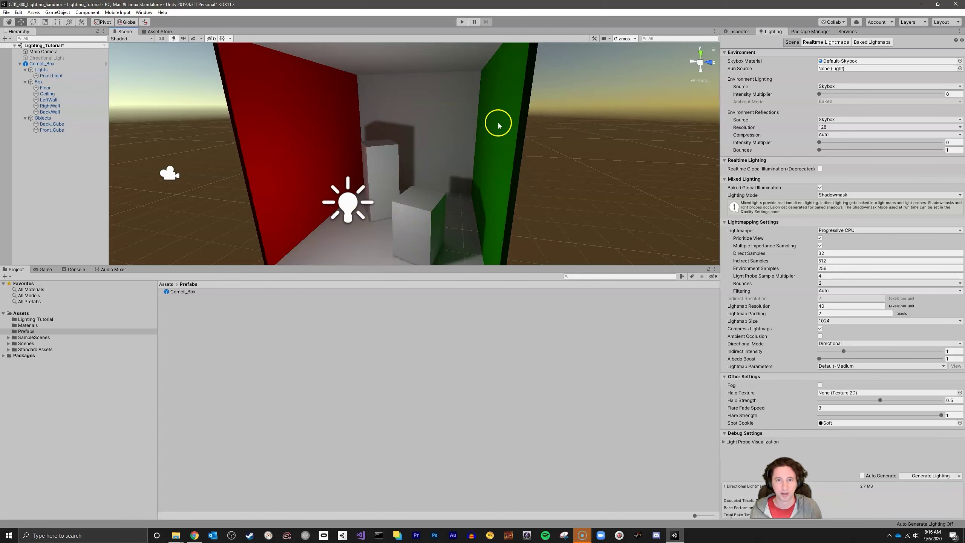
# Try reducing the baked Point Light's Range to 8.55.
pyautogui.moveTo(431, 291)
pyautogui.mouseDown(button='right')
pyautogui.moveTo(443, 168)
pyautogui.moveTo(500, 168)
pyautogui.moveTo(426, 156)
pyautogui.mouseUp(button='right')
pyautogui.click(427, 157)
pyautogui.click(427, 156)
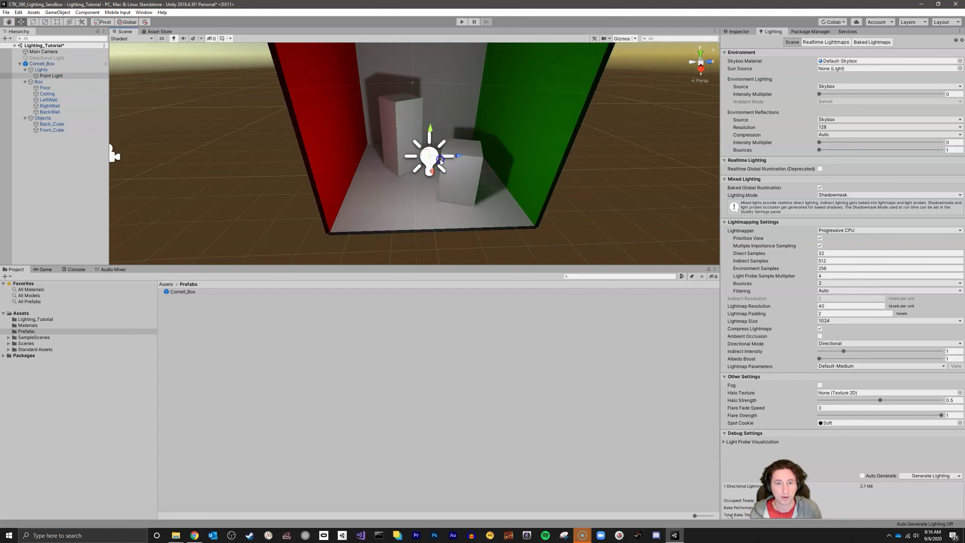
pyautogui.click(739, 31)
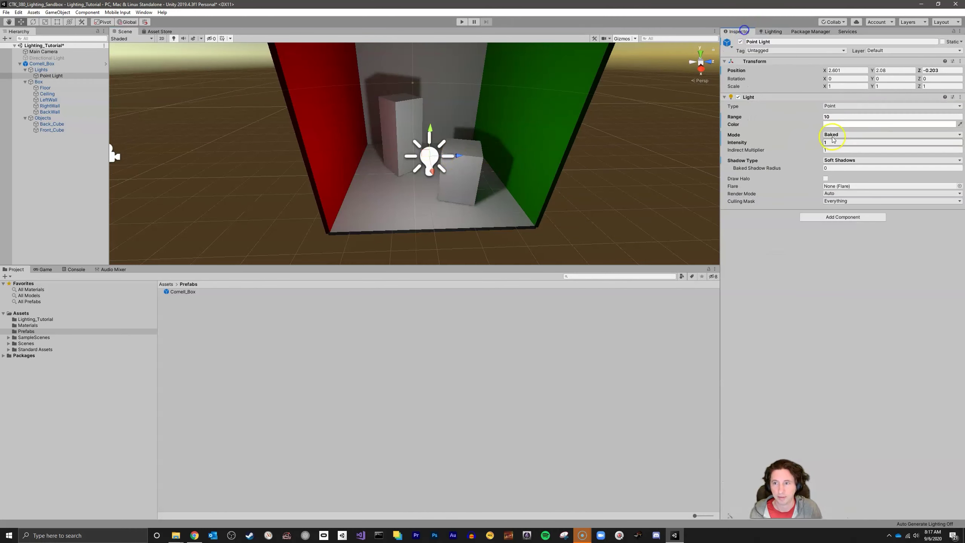
pyautogui.moveTo(736, 118); pyautogui.dragTo(502, 122)
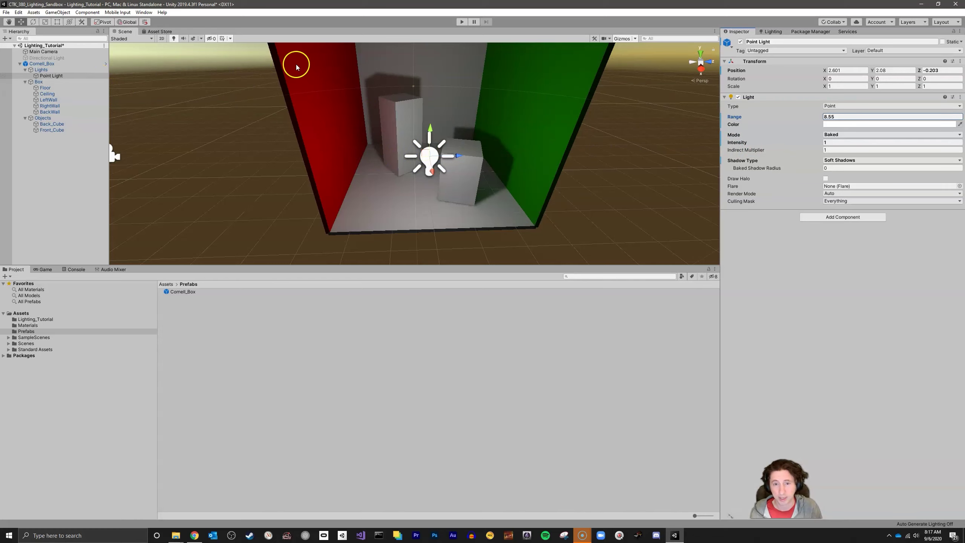
# Try moving the Point Light along its Z axis to about -0.264 and undo the trial changes.
pyautogui.moveTo(458, 156)
pyautogui.mouseDown()
pyautogui.moveTo(627, 184)
pyautogui.moveTo(584, 189)
pyautogui.moveTo(627, 173)
pyautogui.moveTo(396, 177)
pyautogui.moveTo(456, 169)
pyautogui.mouseUp()
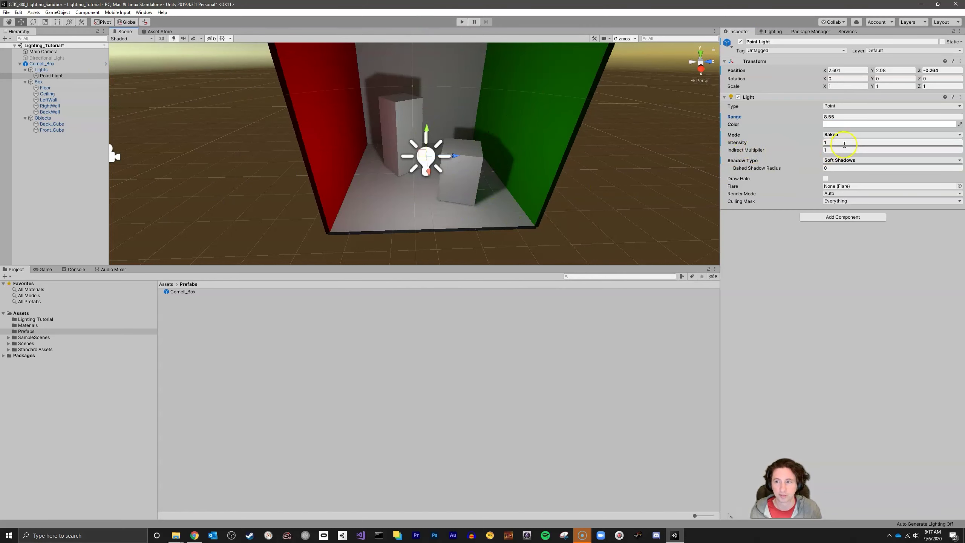
pyautogui.hotkey('ctrl', 'z')
pyautogui.hotkey('ctrl', 'z')
# Try moving Back_Cube along its Z axis toward the green wall, to about 1.61, away from its baked shadow.
pyautogui.click(473, 164)
pyautogui.click(471, 162)
pyautogui.click(387, 114)
pyautogui.moveTo(430, 133); pyautogui.dragTo(501, 133)
pyautogui.click(543, 317)
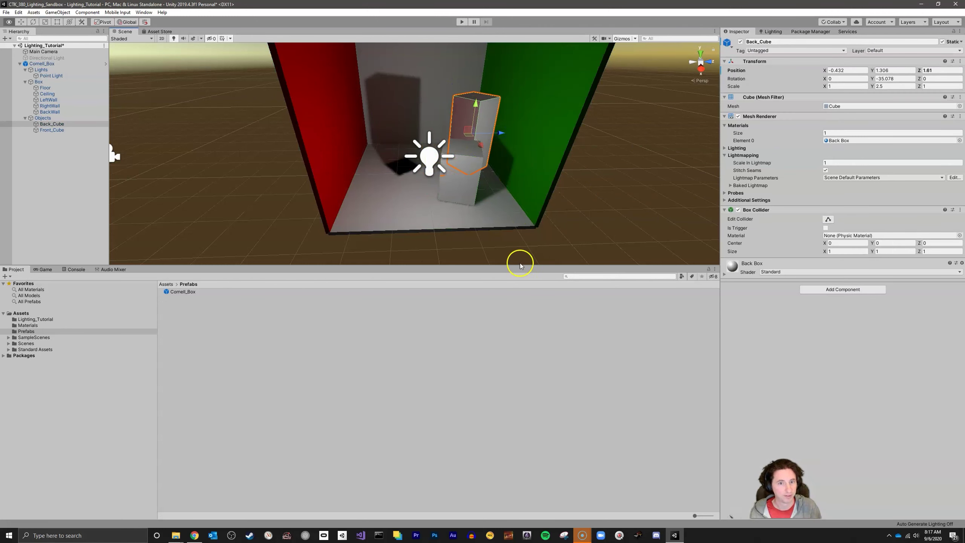
# Examine the back cube's baked shadow up close and the whole Cornell box from a distance with nothing selected.
pyautogui.scroll(6, 501, 253)
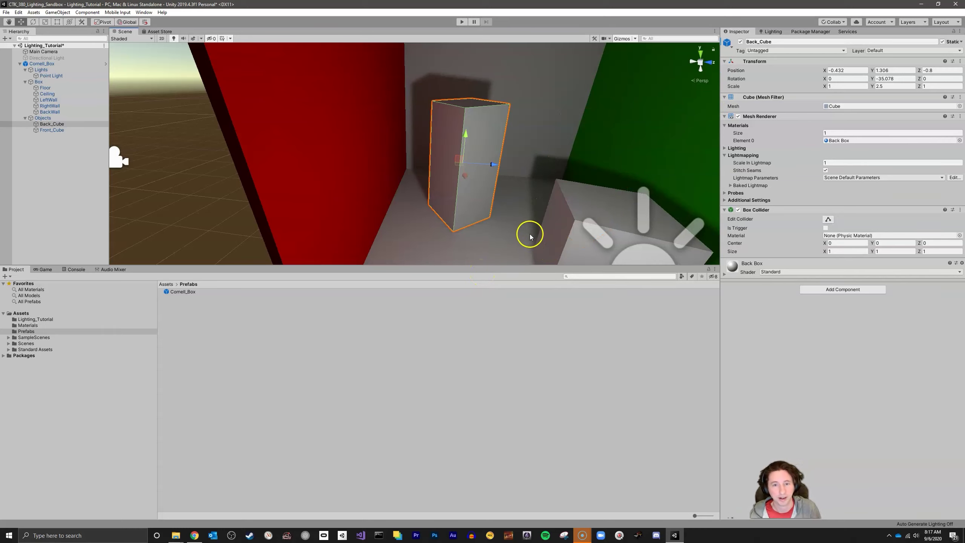
pyautogui.click(525, 232)
pyautogui.press('f')
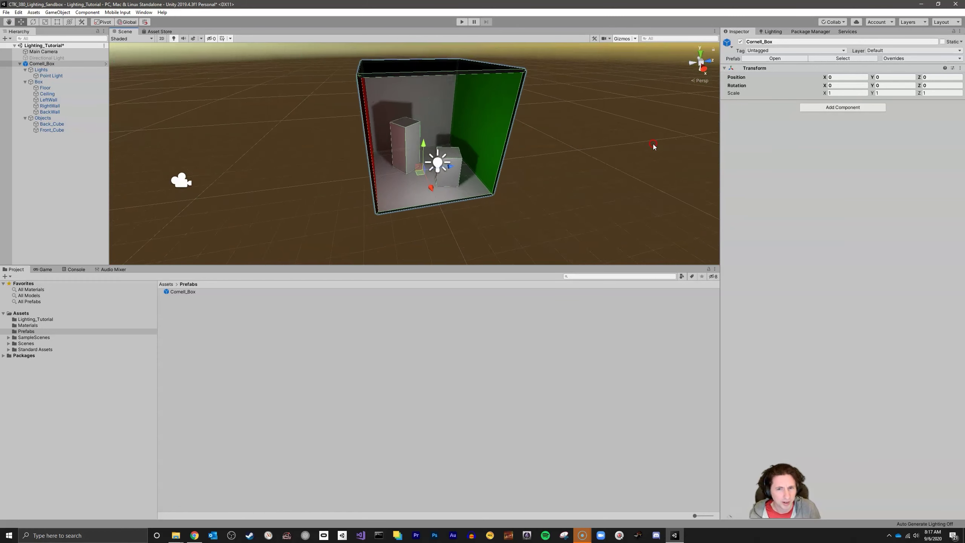
pyautogui.click(650, 154)
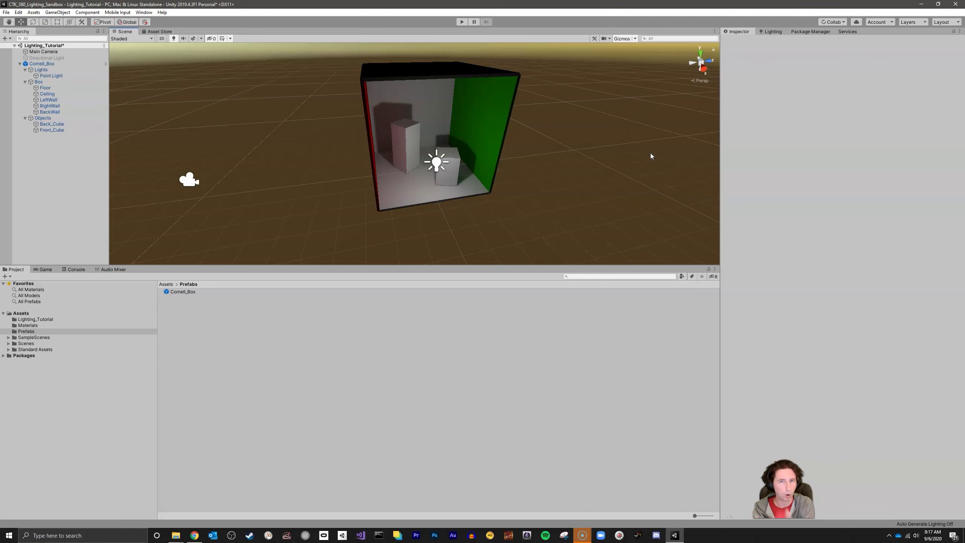
pyautogui.moveTo(508, 224); pyautogui.dragTo(508, 227, button='right')
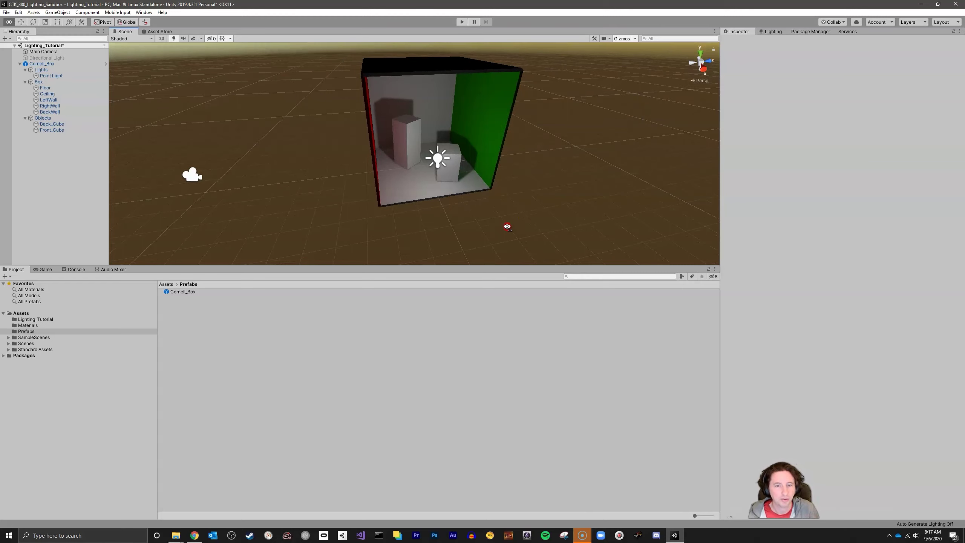
# Examine the front cube up close for green colour bleeding from the right wall onto its side face.
pyautogui.scroll(3, 510, 176)
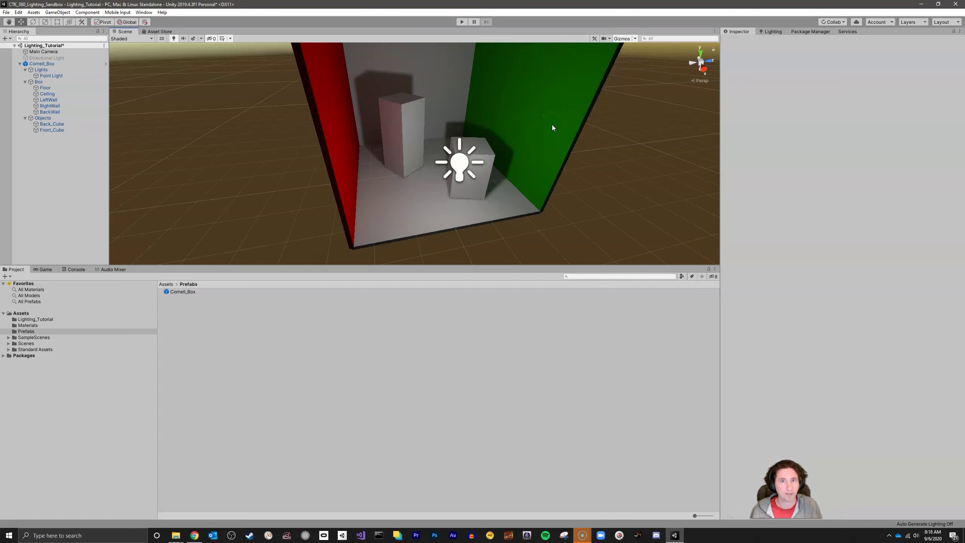
pyautogui.moveTo(552, 128); pyautogui.dragTo(556, 120, button='middle')
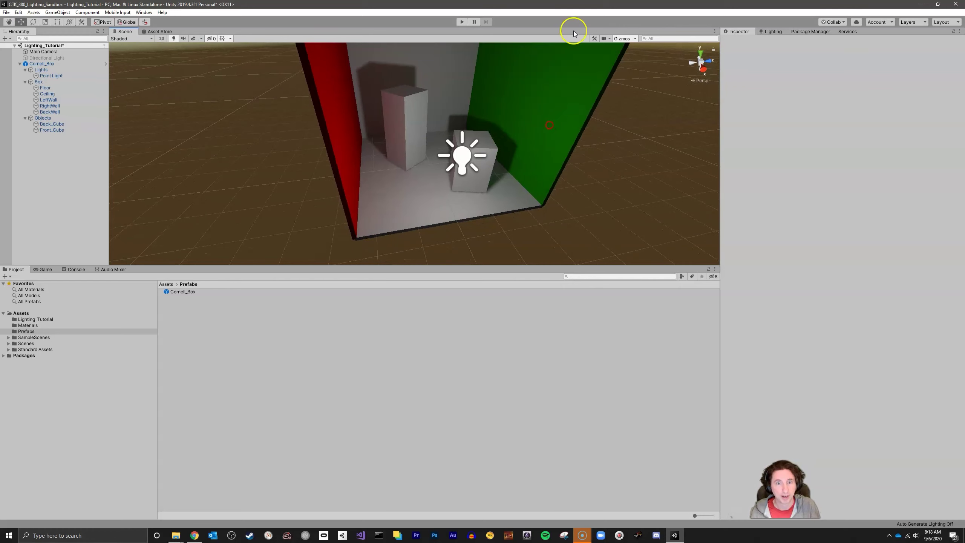
pyautogui.moveTo(490, 223); pyautogui.dragTo(487, 146, button='right')
pyautogui.click(363, 156)
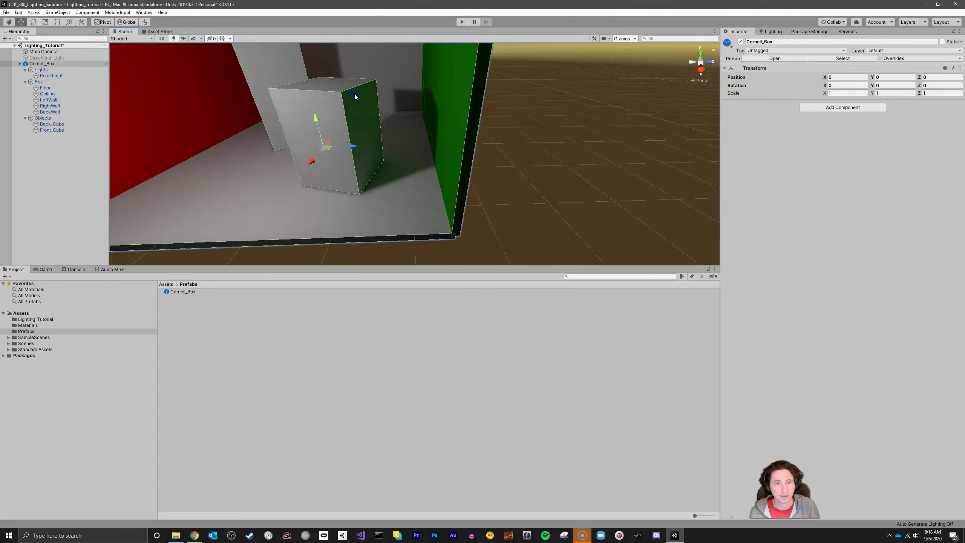
pyautogui.click(395, 218)
pyautogui.click(566, 245)
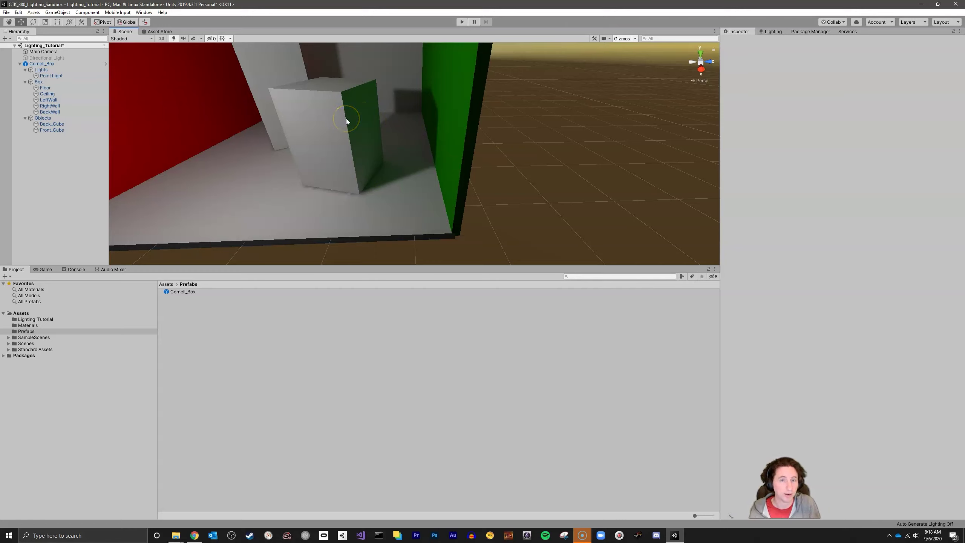
pyautogui.moveTo(392, 112); pyautogui.dragTo(413, 116, button='right')
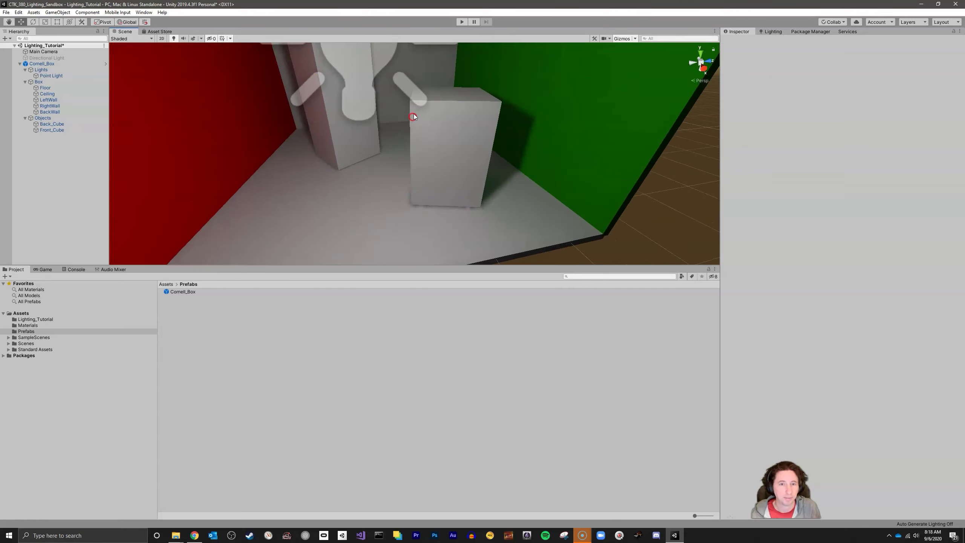
pyautogui.click(268, 140)
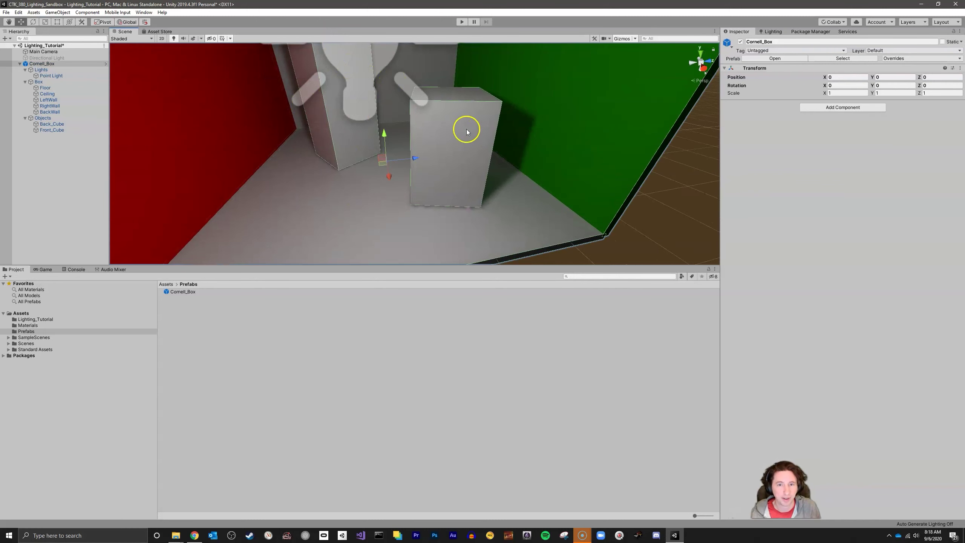
pyautogui.click(630, 73)
pyautogui.moveTo(632, 78); pyautogui.dragTo(549, 117, button='right')
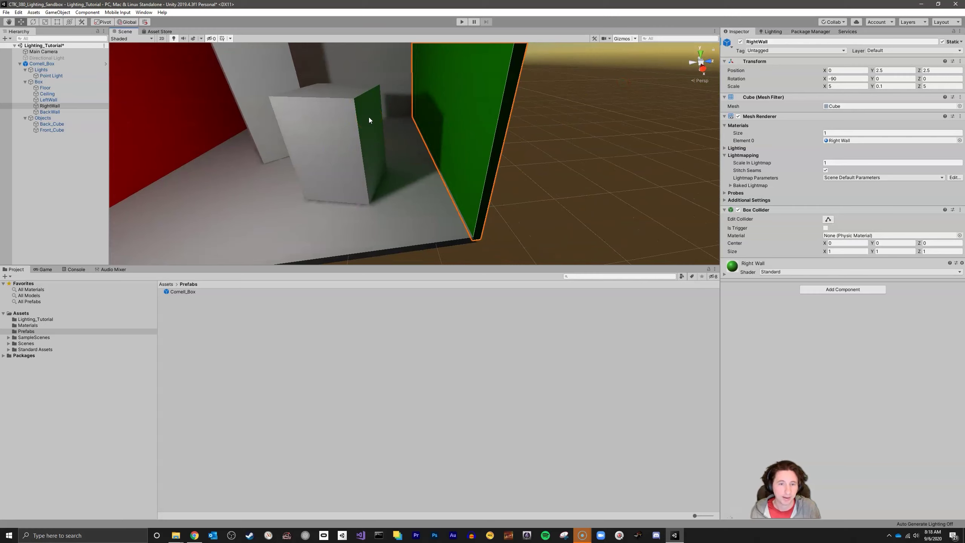
pyautogui.click(564, 201)
# Examine the back cube's side facing the red wall for red light bounced from that wall.
pyautogui.moveTo(564, 201); pyautogui.dragTo(468, 110, button='right')
pyautogui.press('w')
pyautogui.click(442, 133)
pyautogui.click(495, 111)
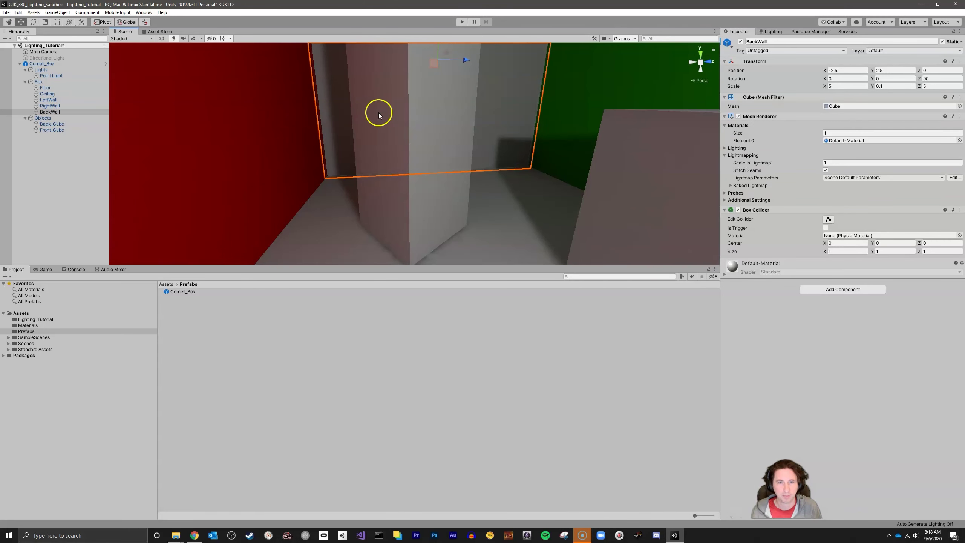
pyautogui.press('f')
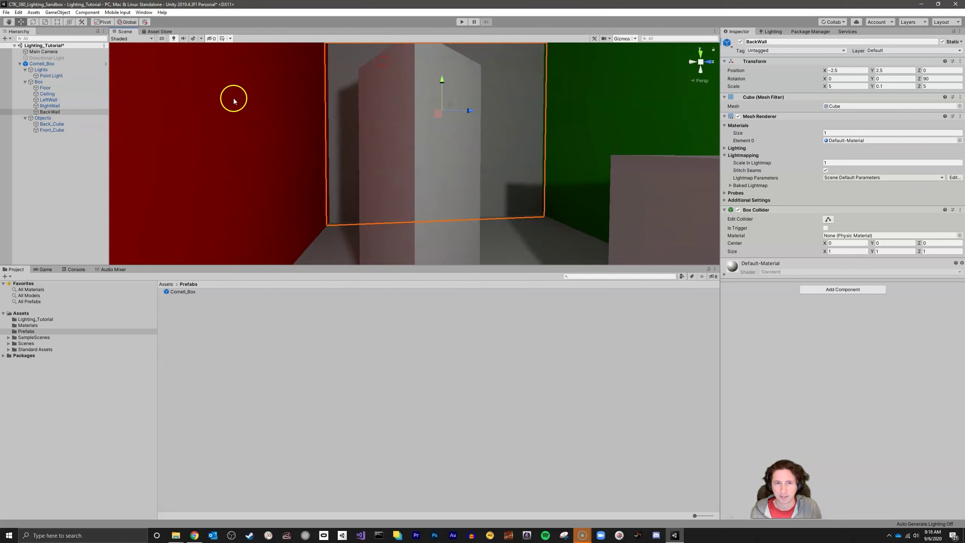
pyautogui.click(400, 130)
pyautogui.click(153, 108)
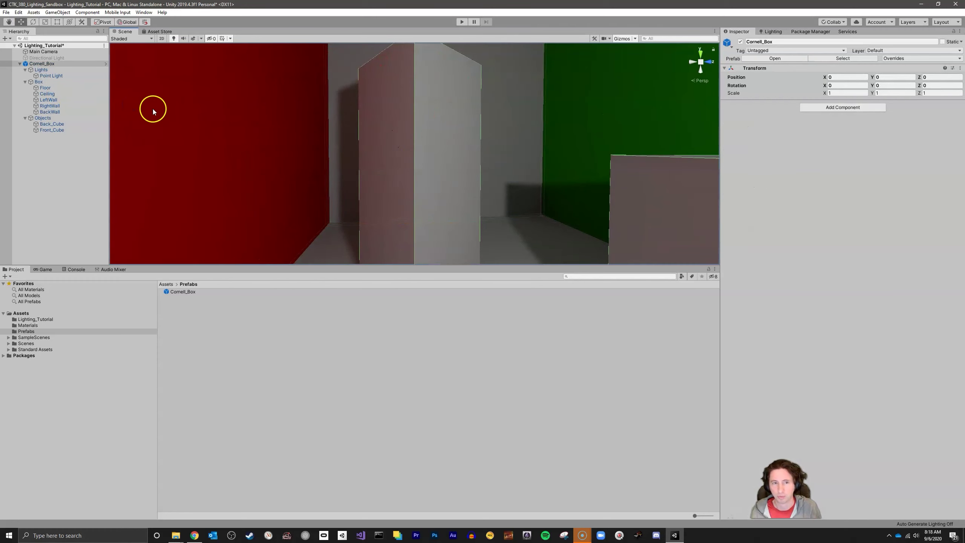
pyautogui.click(380, 101)
pyautogui.click(389, 102)
pyautogui.scroll(-10, 377, 107)
# Look over the baked Cornell box and both cubes from outside its open front, with nothing selected.
pyautogui.click(546, 207)
pyautogui.moveTo(546, 206); pyautogui.dragTo(590, 217, button='right')
pyautogui.press('w')
pyautogui.press('w')
pyautogui.press('s')
pyautogui.click(460, 212)
pyautogui.click(591, 217)
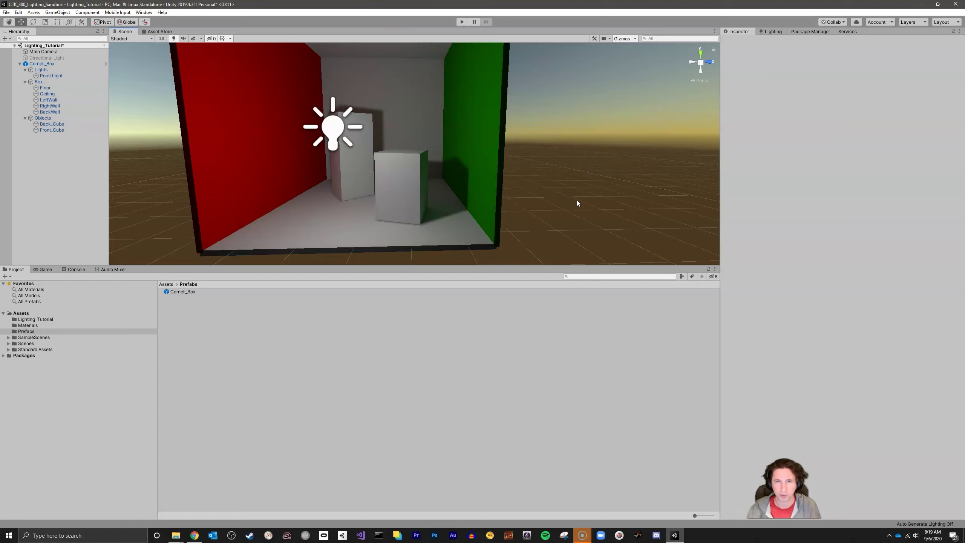
pyautogui.click(378, 167)
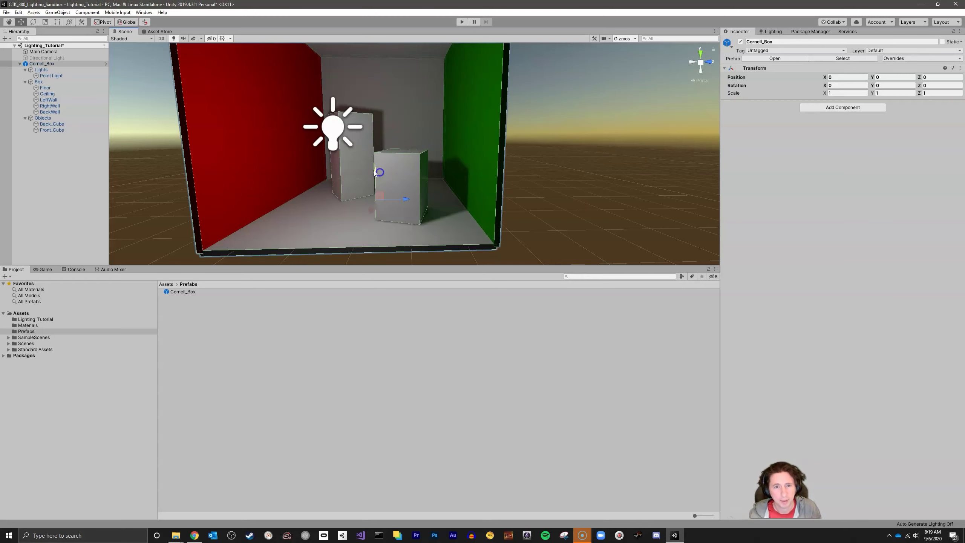
pyautogui.click(415, 181)
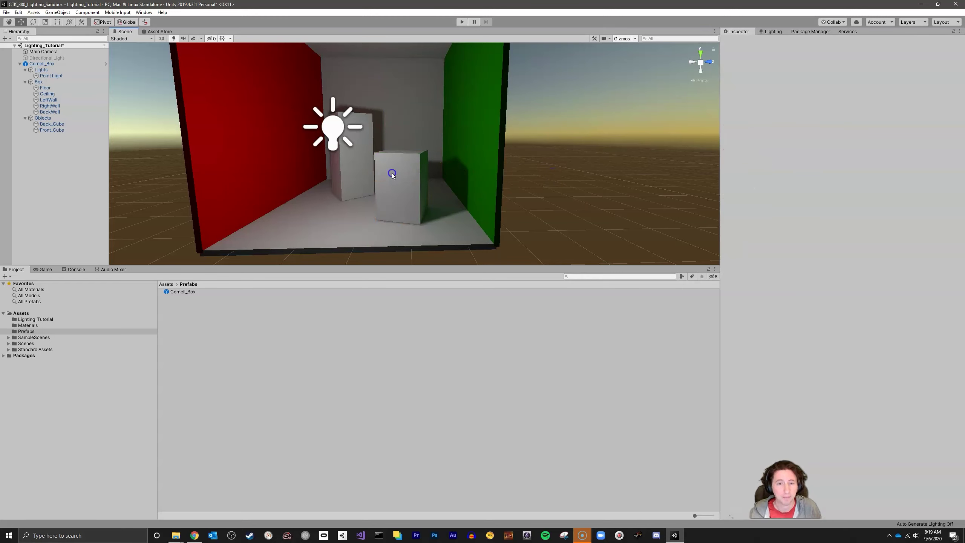
pyautogui.click(602, 176)
pyautogui.click(586, 177)
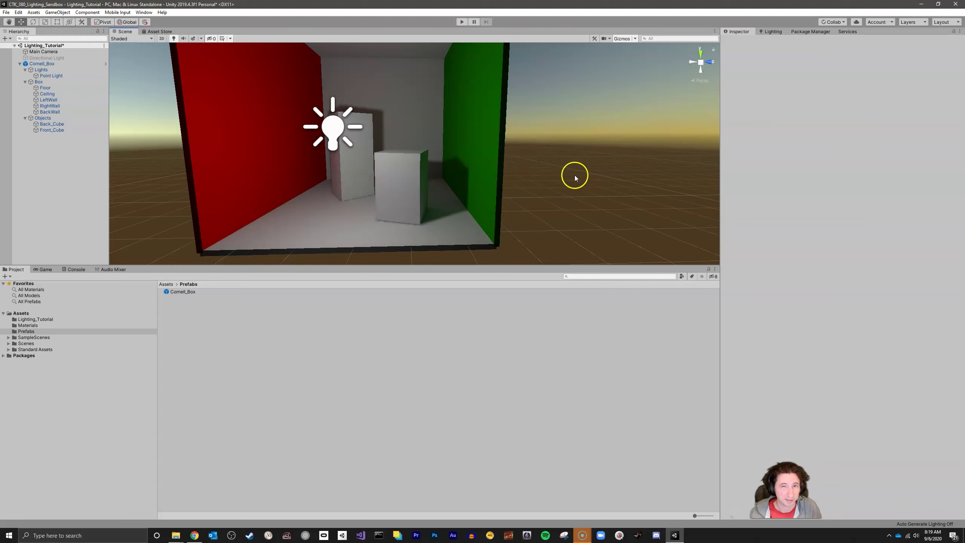
# Set the Point Light's Mode to Mixed.
pyautogui.click(343, 129)
pyautogui.click(343, 129)
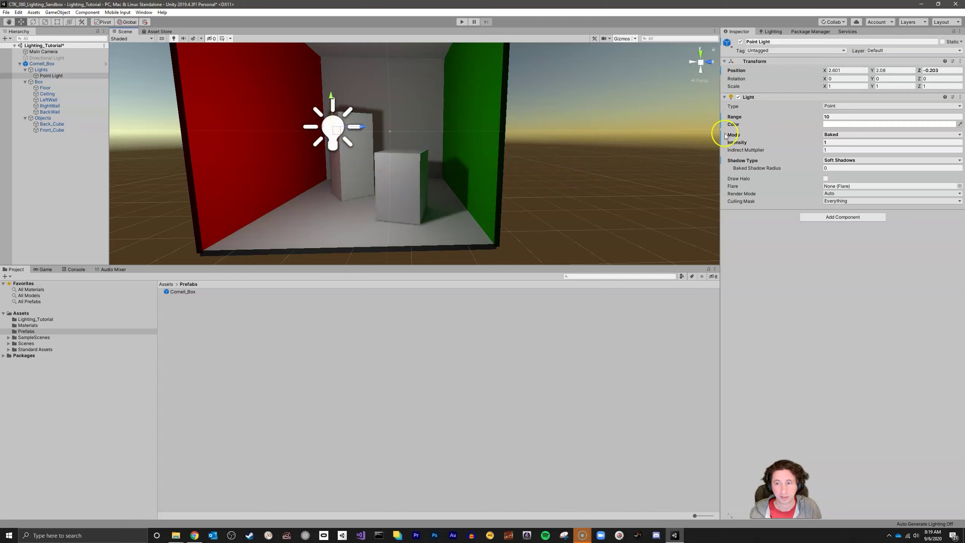
pyautogui.click(865, 134)
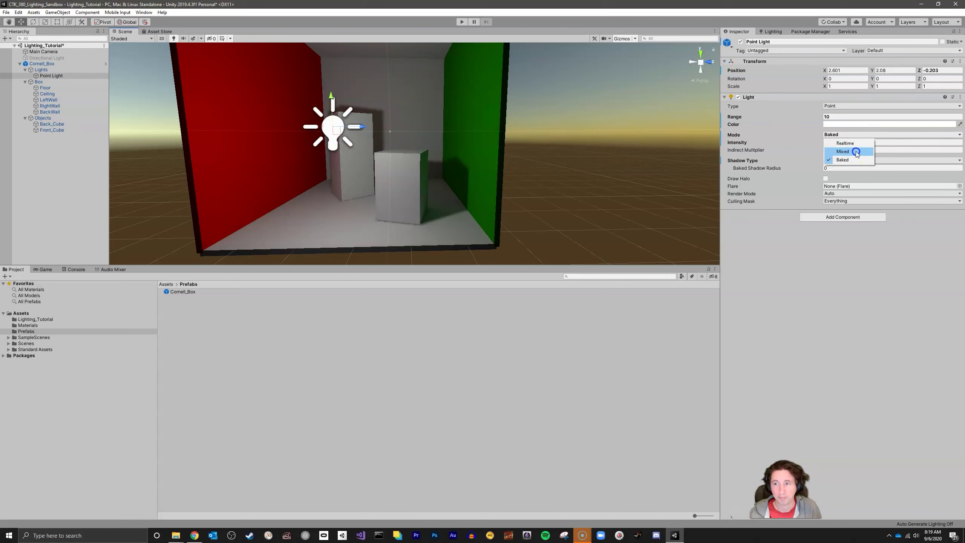
pyautogui.click(859, 151)
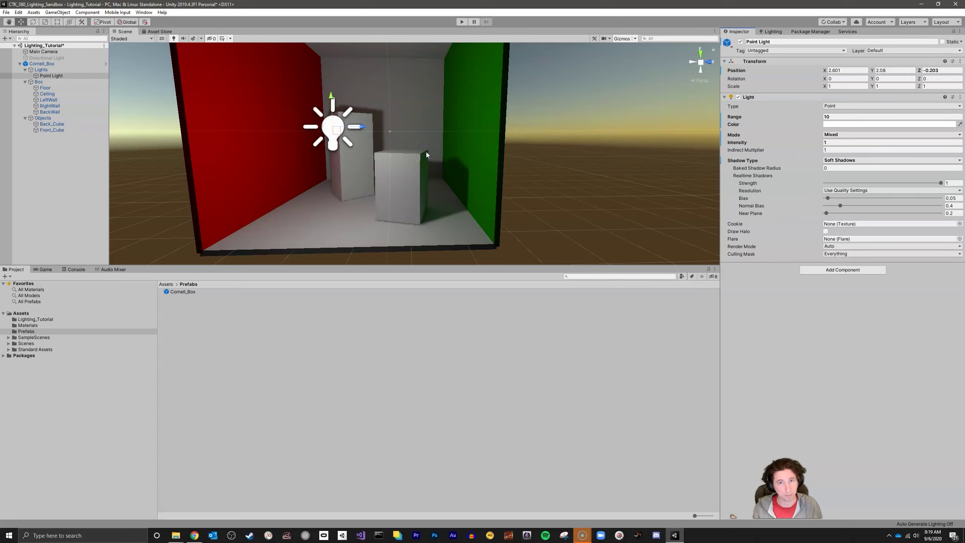
# Generate the scene's lighting again with the Mixed Point Light and view the Cornell box.
pyautogui.click(771, 31)
pyautogui.click(939, 480)
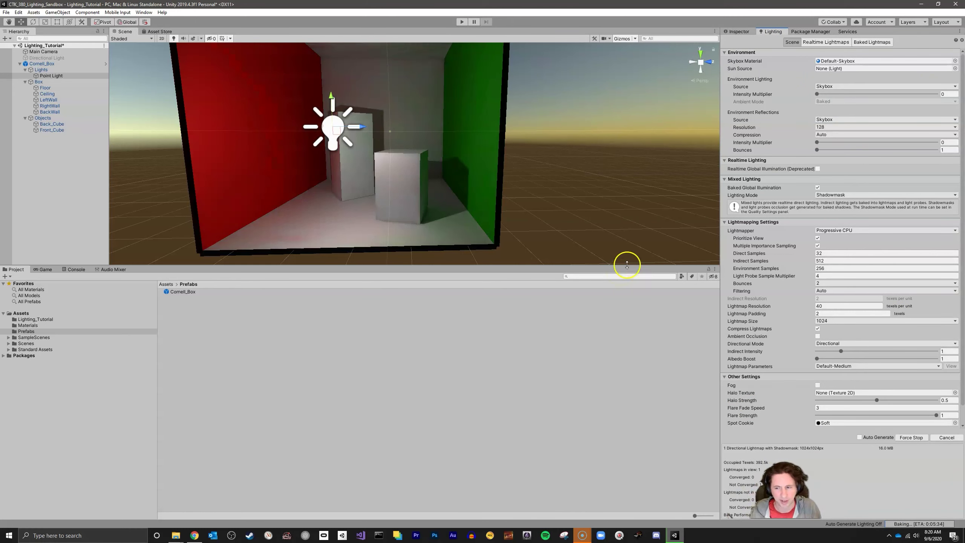
pyautogui.moveTo(594, 199); pyautogui.dragTo(590, 205, button='right')
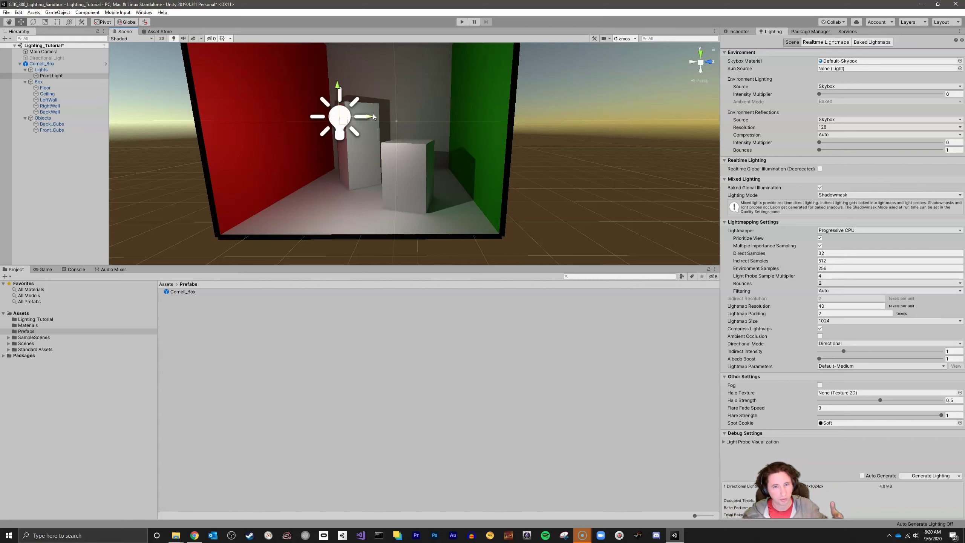
# Move the Point Light slightly along its Z axis toward the red wall and keep it selected.
pyautogui.moveTo(372, 117); pyautogui.dragTo(344, 149)
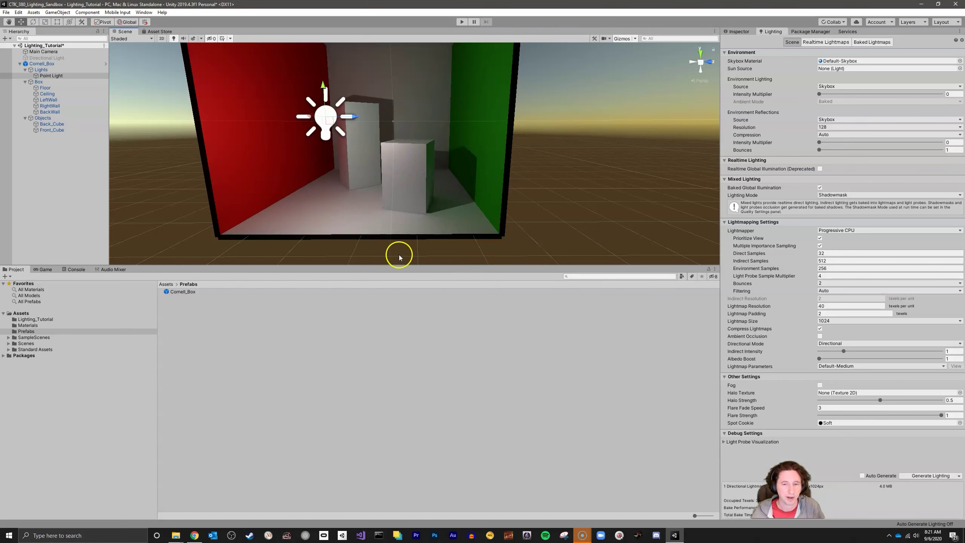
pyautogui.click(320, 115)
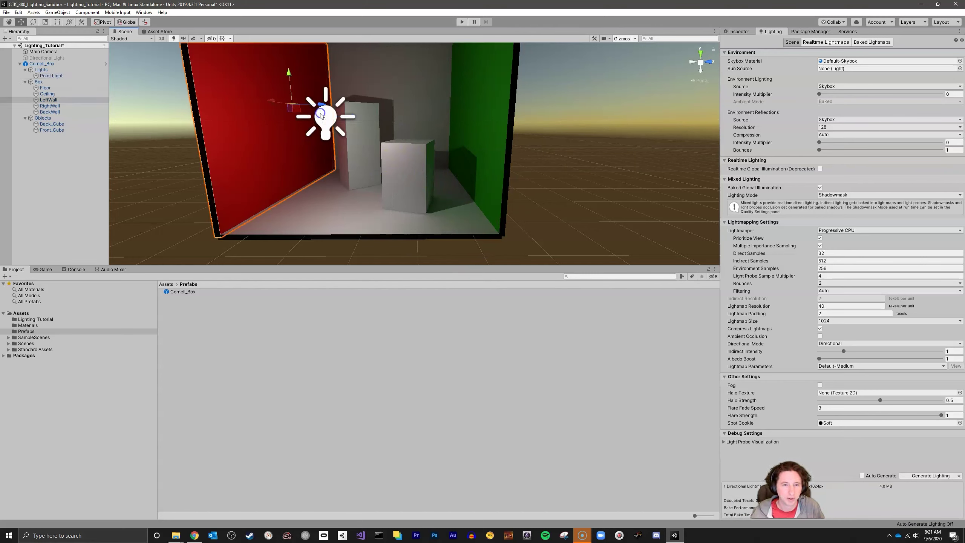
pyautogui.click(321, 116)
pyautogui.click(324, 117)
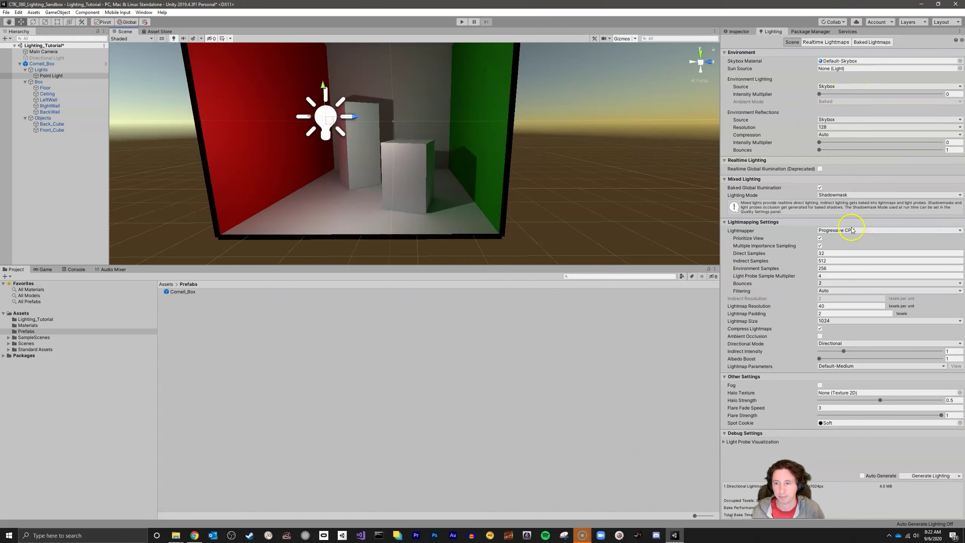
# Try Progressive GPU (Preview) as the Lightmapper in the Lightmapping Settings.
pyautogui.click(742, 223)
pyautogui.click(731, 222)
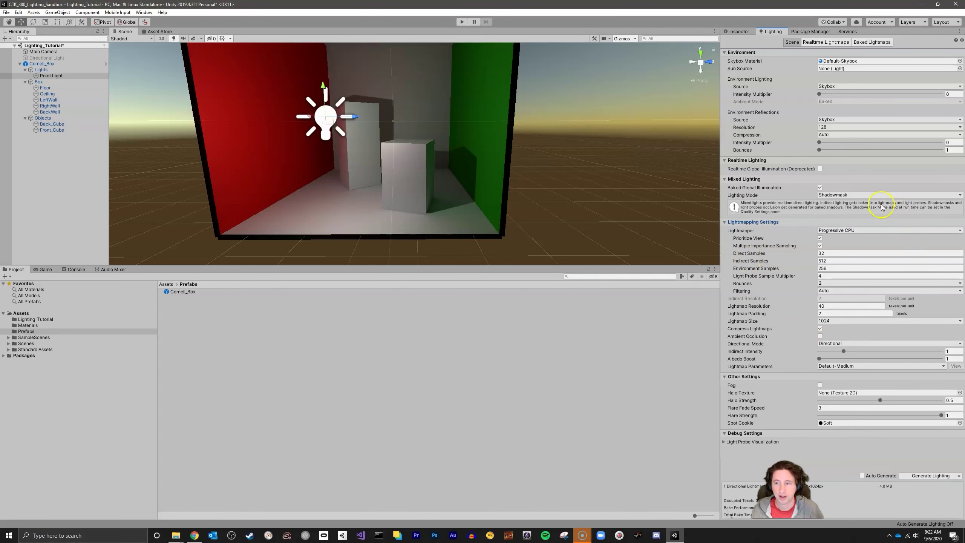
pyautogui.click(857, 231)
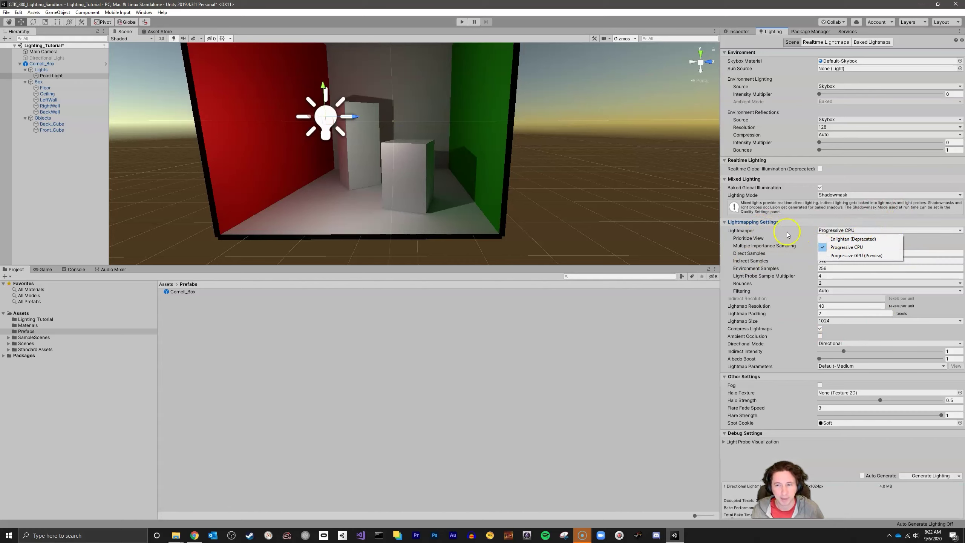
pyautogui.click(855, 230)
pyautogui.click(869, 231)
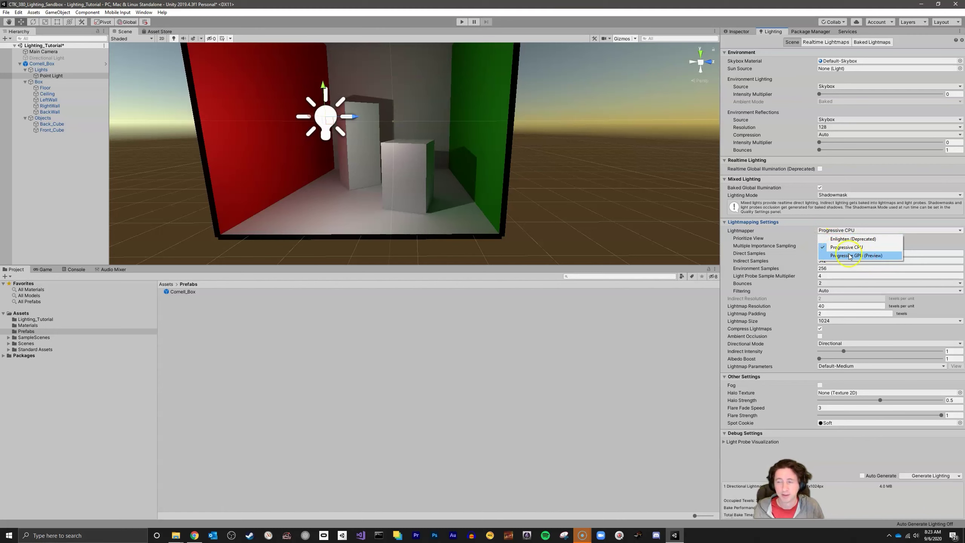
pyautogui.click(863, 256)
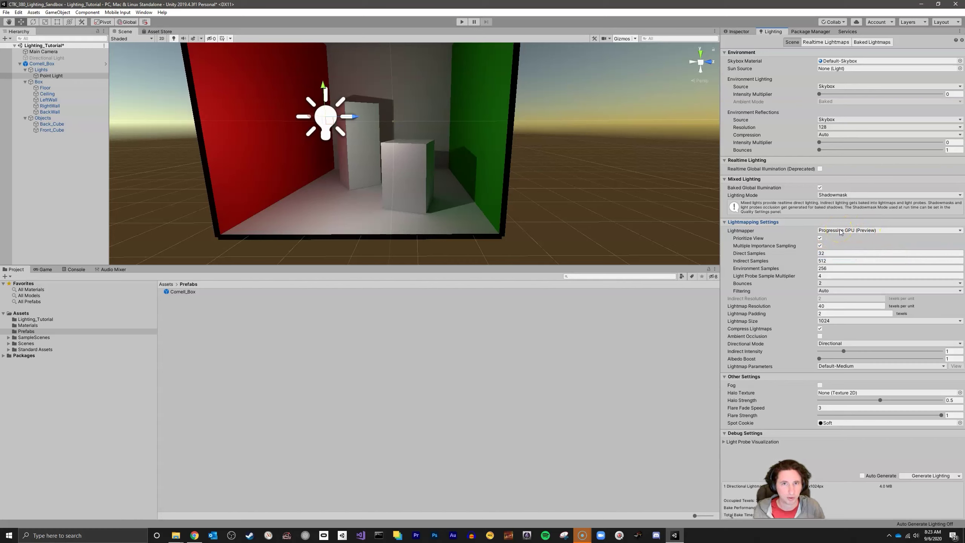
pyautogui.click(850, 231)
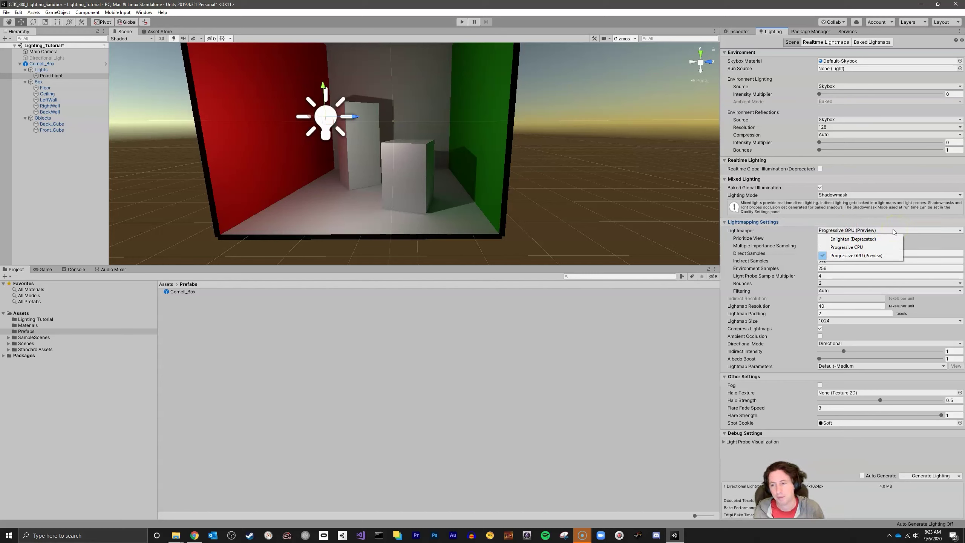
pyautogui.click(868, 260)
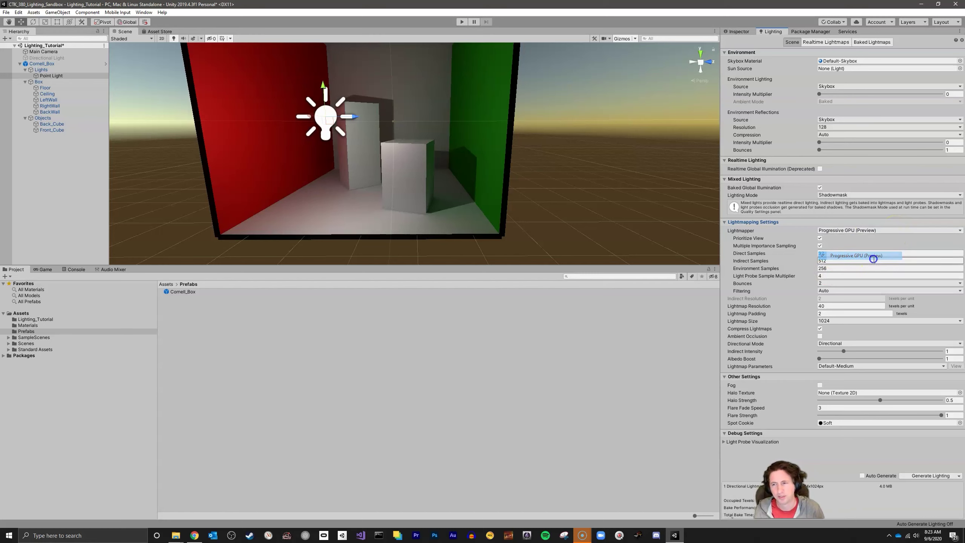
pyautogui.click(865, 224)
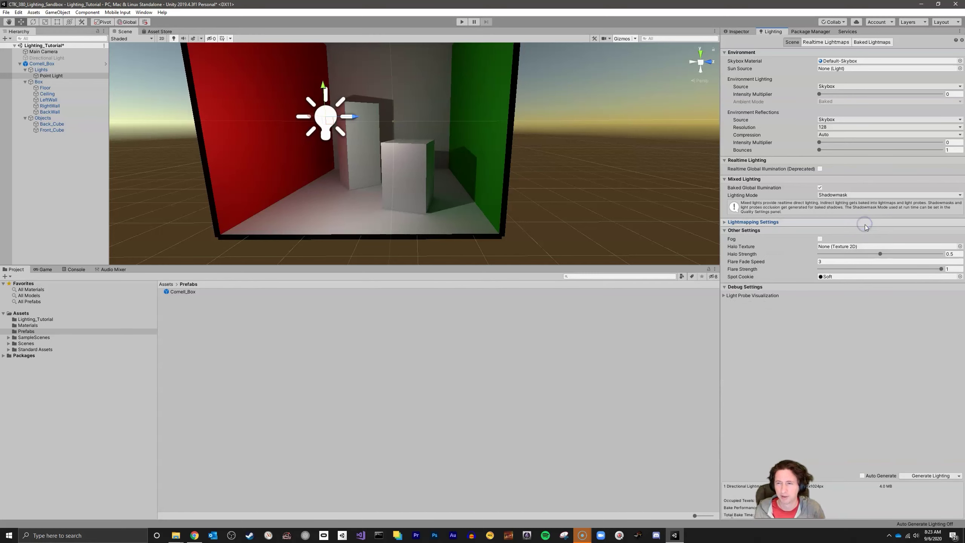
pyautogui.click(864, 225)
# Return the Lightmapper to Progressive CPU, trying Progressive GPU (Preview) once more in between.
pyautogui.click(861, 231)
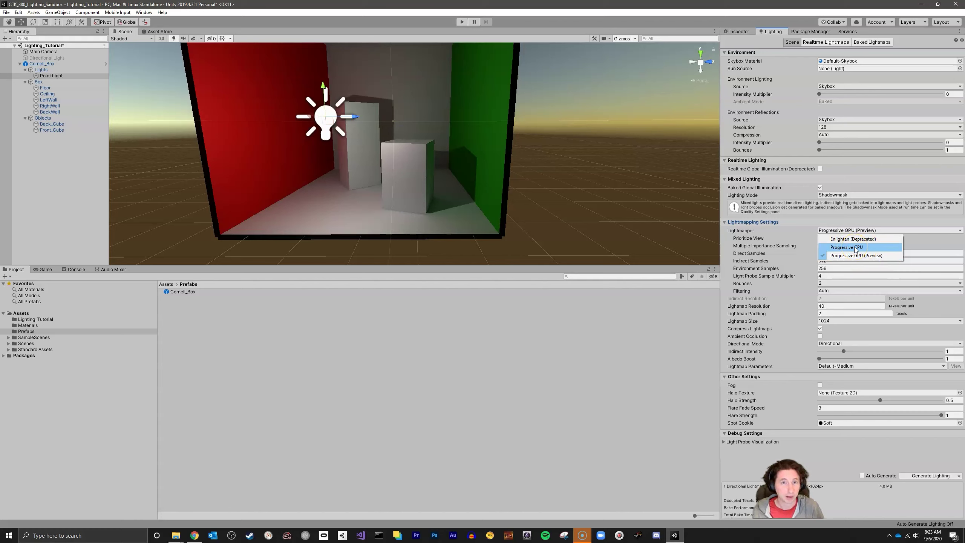
pyautogui.click(855, 248)
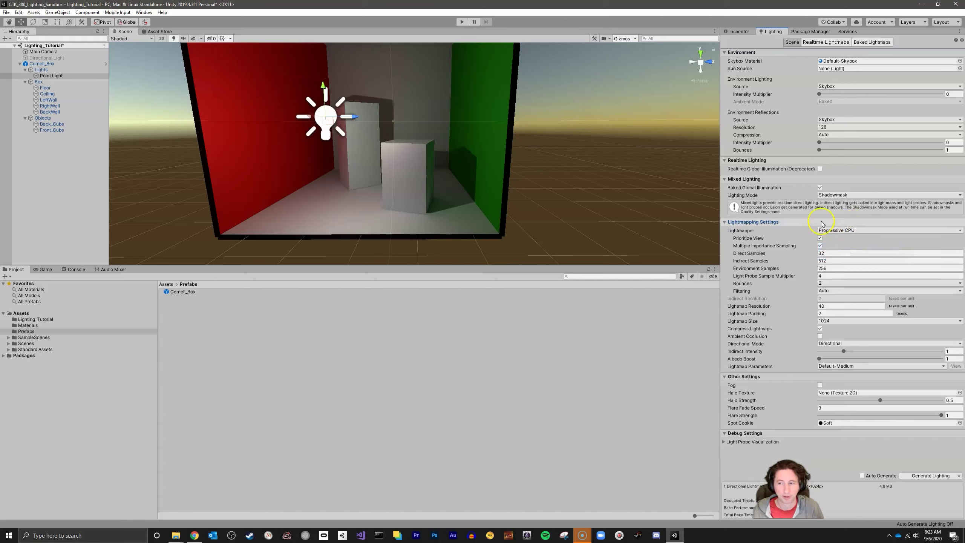
pyautogui.click(872, 232)
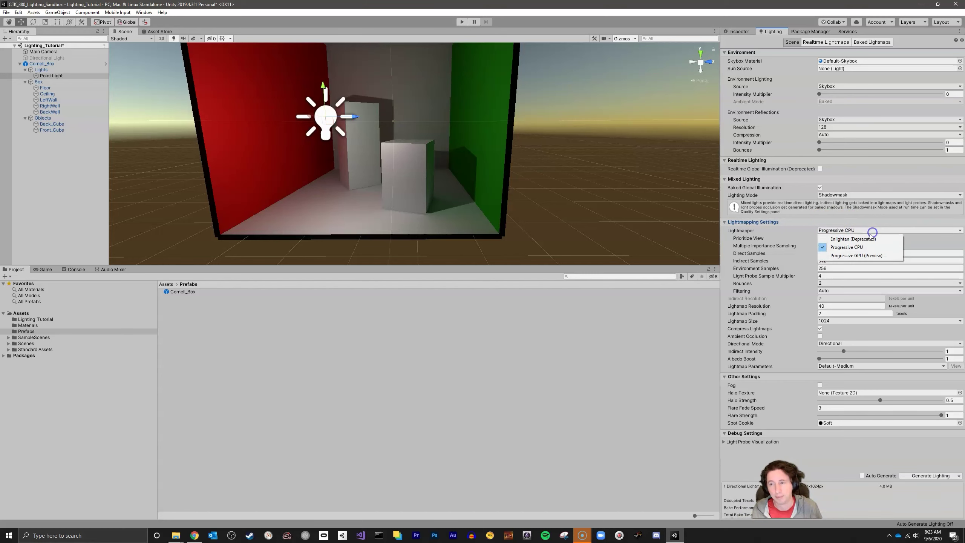
pyautogui.click(868, 256)
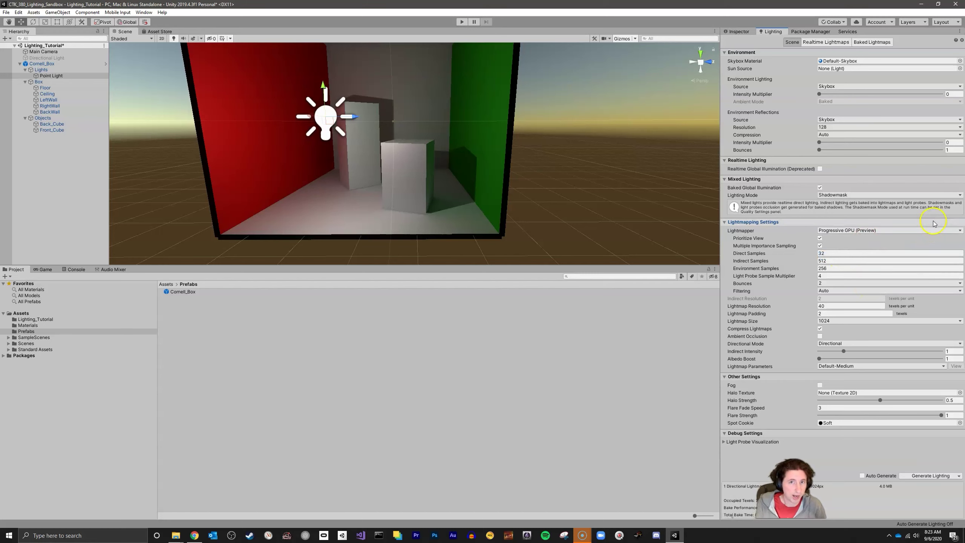
pyautogui.click(889, 231)
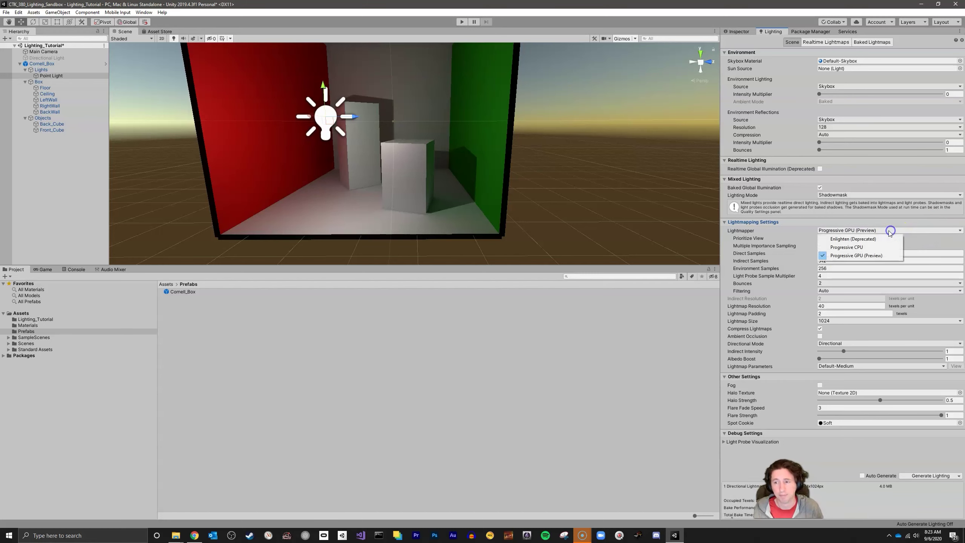
pyautogui.click(870, 248)
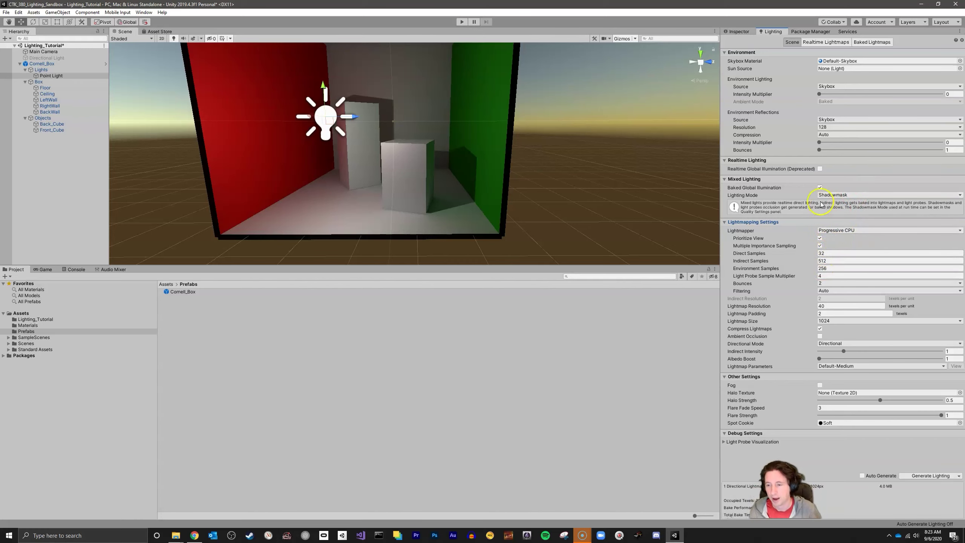
# Collapse the Lightmapping Settings and Other Settings sections of the scene's lighting settings.
pyautogui.click(725, 222)
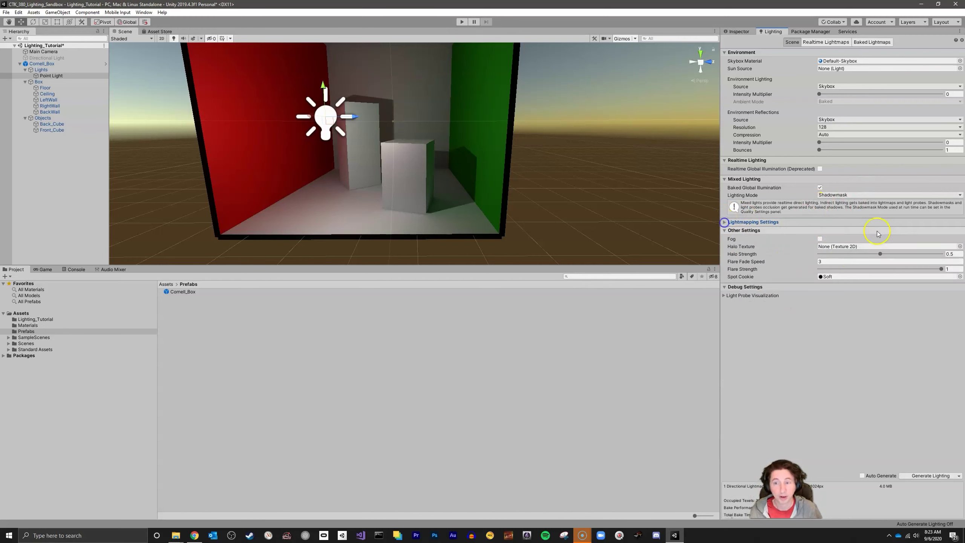
pyautogui.click(827, 262)
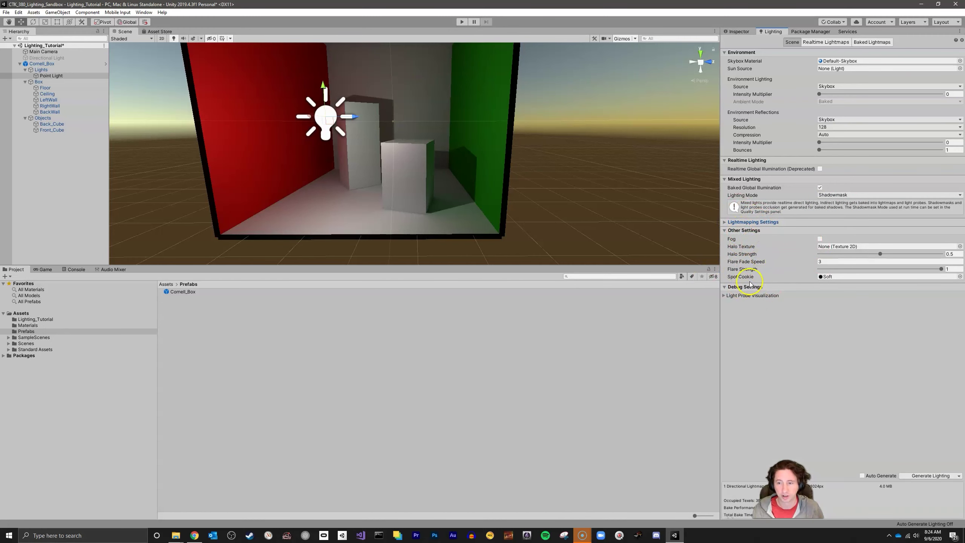
pyautogui.click(741, 230)
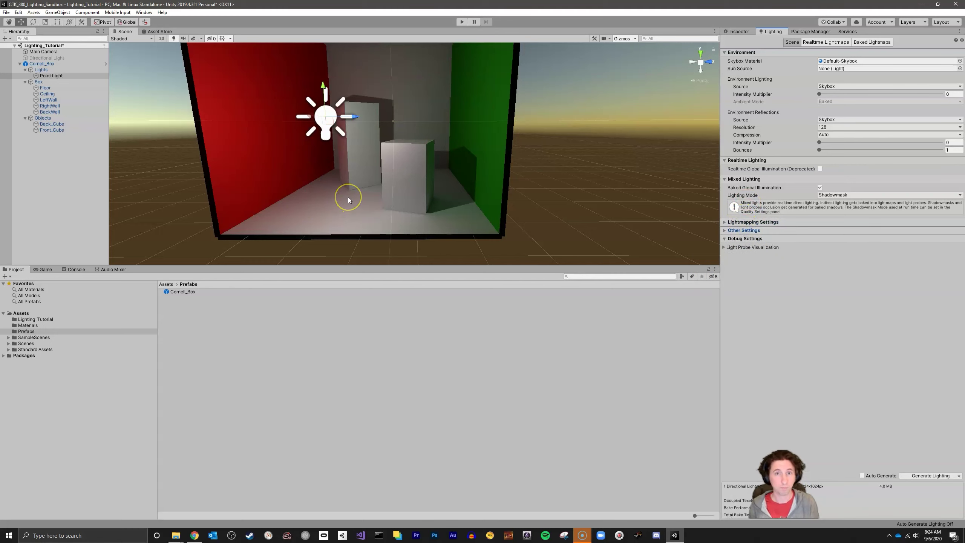
pyautogui.click(325, 110)
pyautogui.click(326, 110)
pyautogui.click(326, 110)
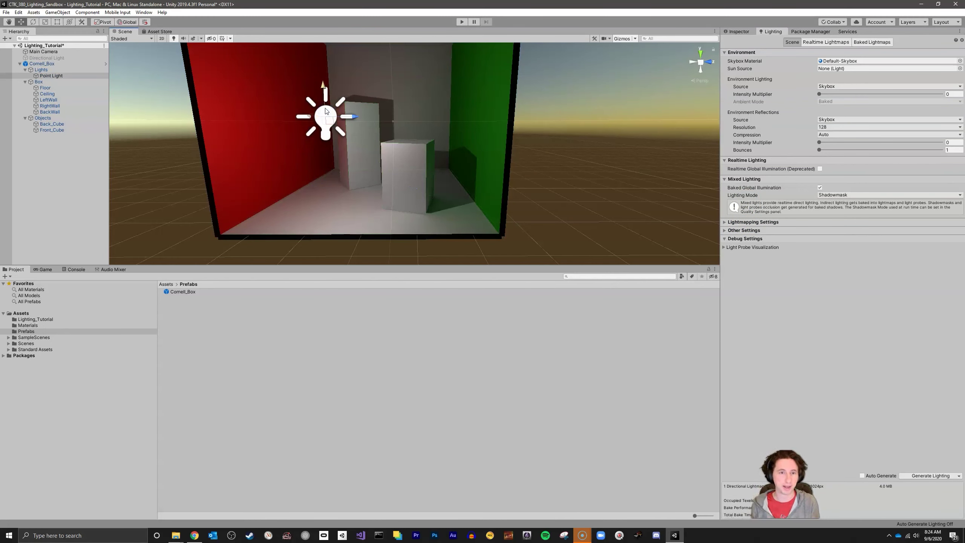
# Toggle the Directional Light on and off to compare its effect on the Cornell box, leaving it disabled.
pyautogui.click(38, 58)
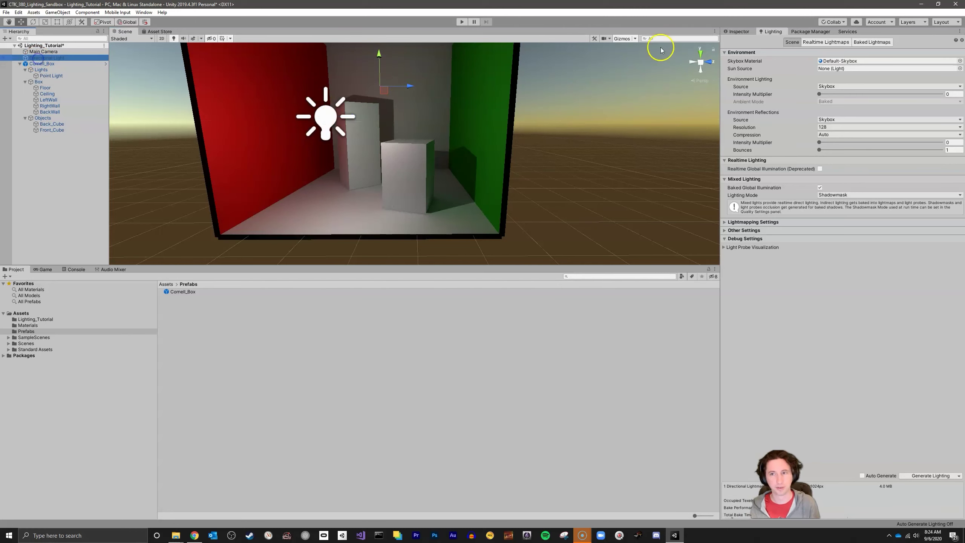
pyautogui.click(737, 31)
pyautogui.click(740, 41)
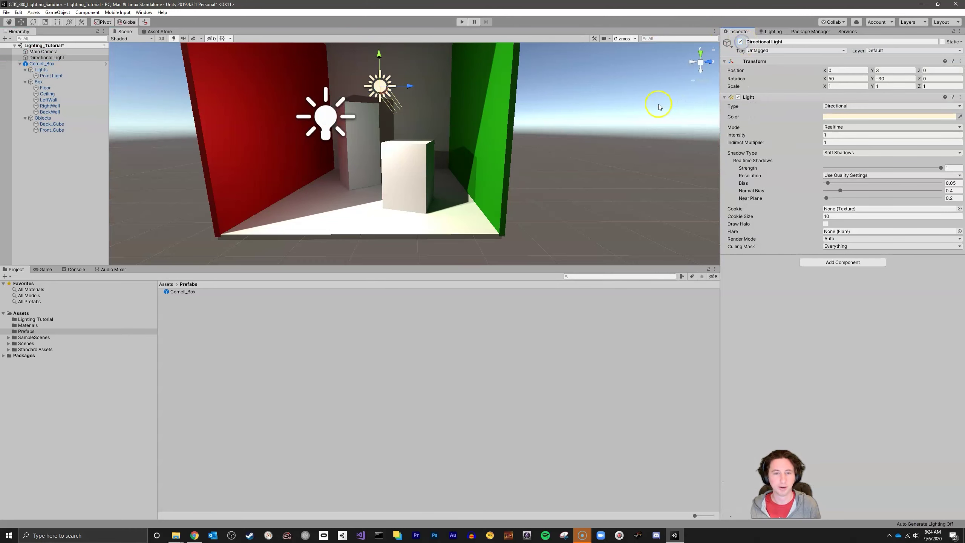
pyautogui.scroll(-5, 609, 91)
pyautogui.click(740, 42)
pyautogui.click(740, 42)
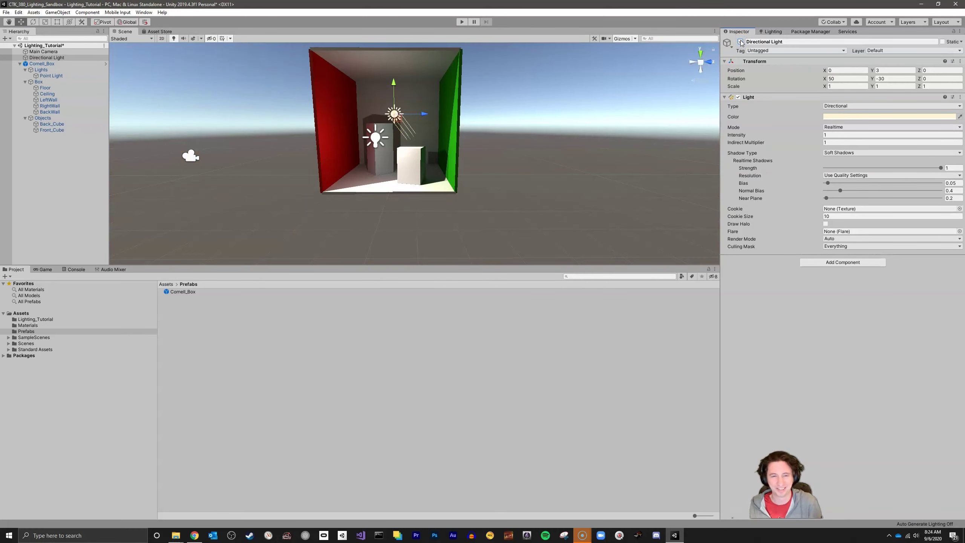
pyautogui.click(740, 41)
pyautogui.click(740, 42)
# Deselect the Directional Light and examine the Cornell box's Point Light lighting from several angles and distances.
pyautogui.moveTo(582, 91); pyautogui.dragTo(625, 86, button='right')
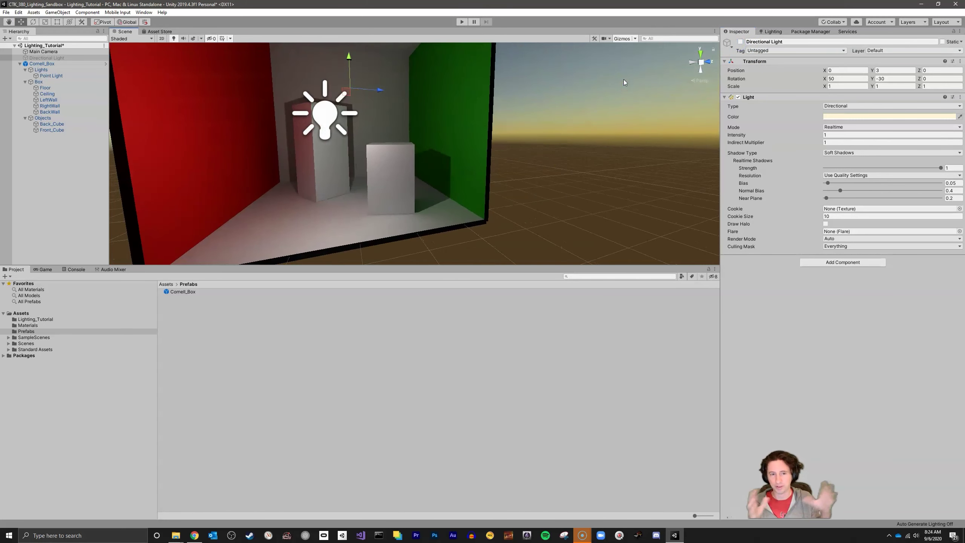
pyautogui.click(637, 57)
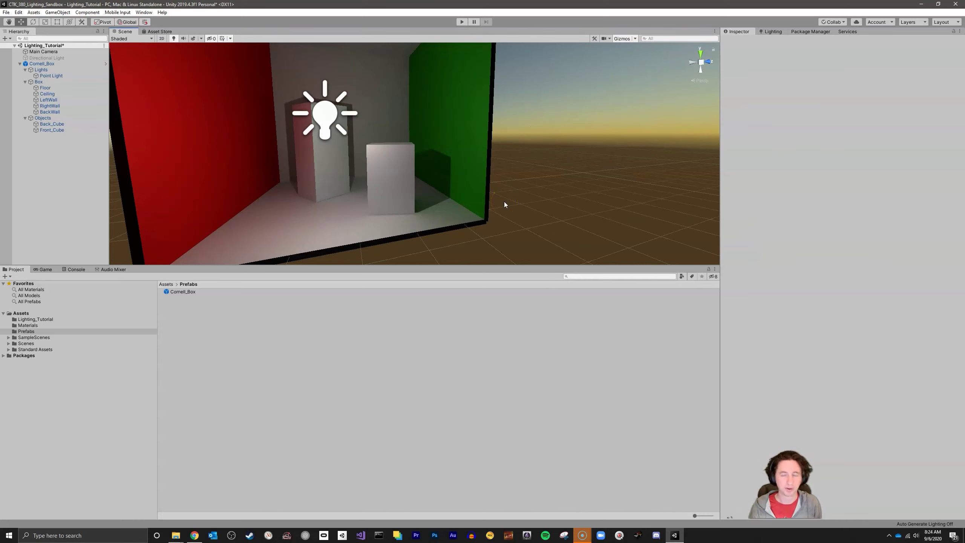
pyautogui.scroll(-5, 494, 208)
pyautogui.moveTo(478, 210); pyautogui.dragTo(485, 106, button='right')
pyautogui.scroll(3, 486, 106)
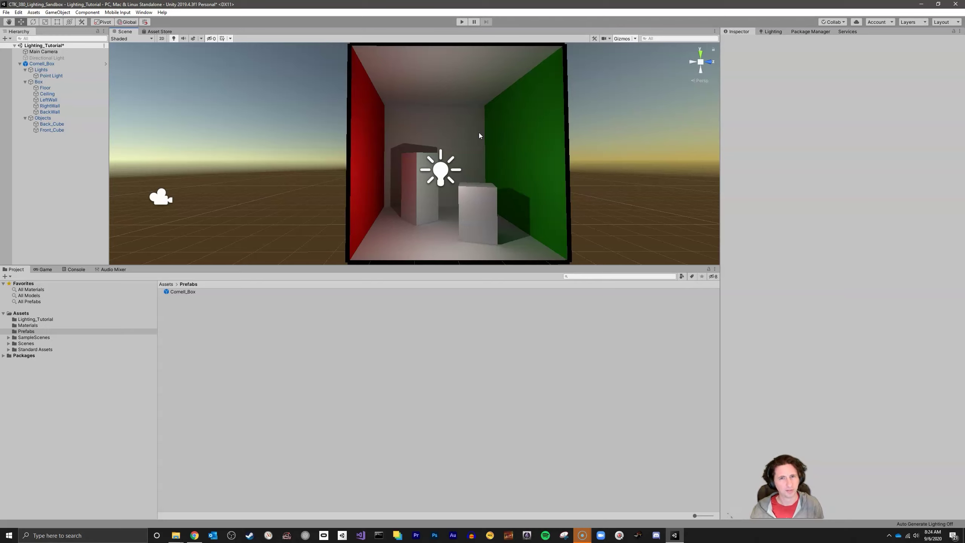
pyautogui.scroll(-3, 532, 121)
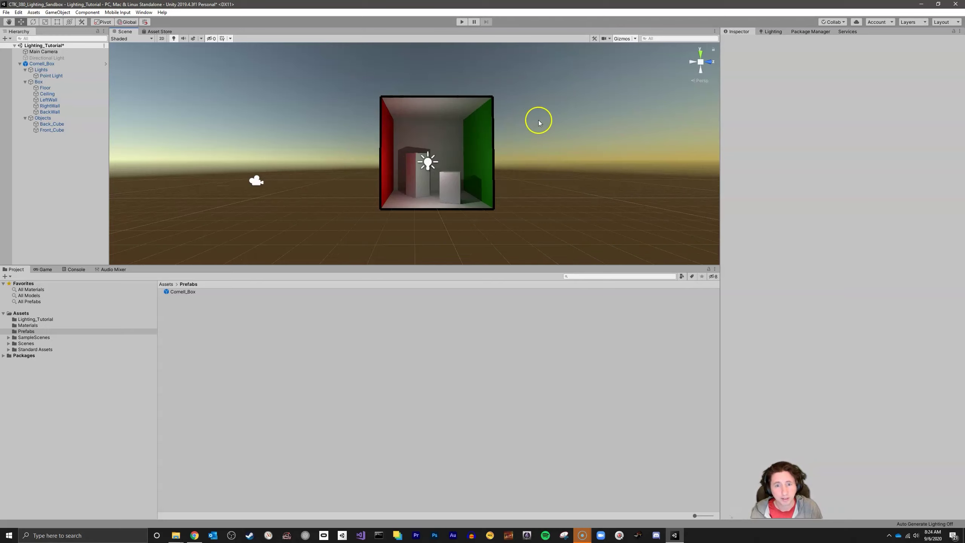
pyautogui.scroll(3, 549, 122)
pyautogui.scroll(-3, 541, 125)
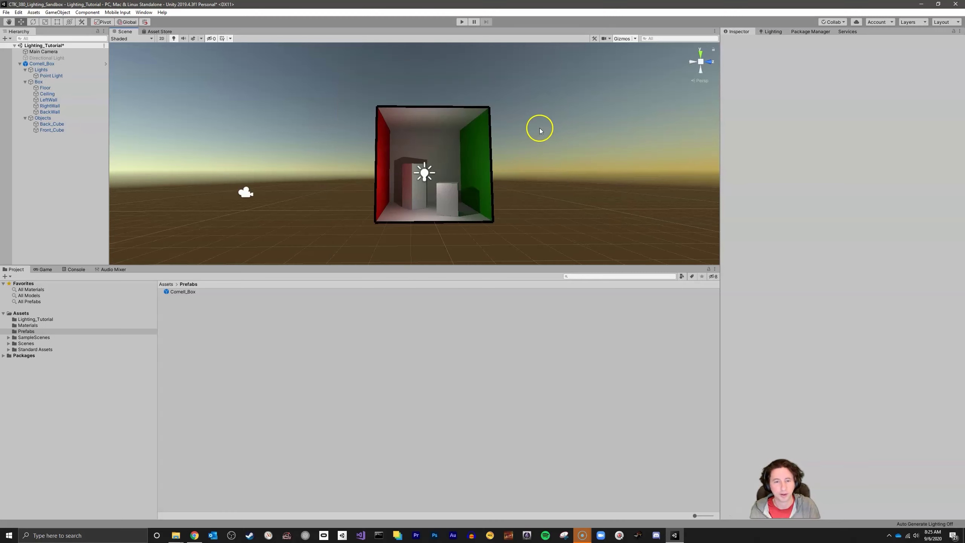
pyautogui.scroll(3, 540, 130)
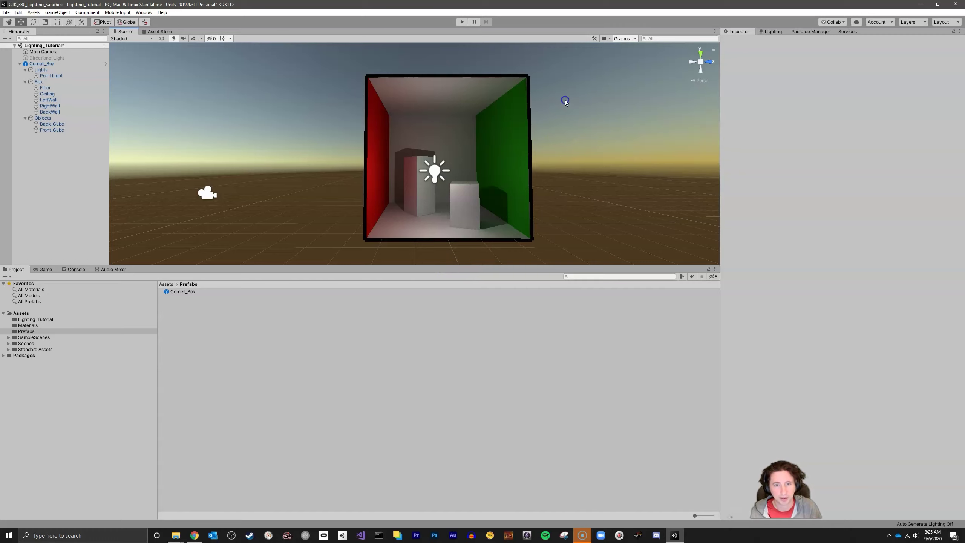
pyautogui.click(571, 86)
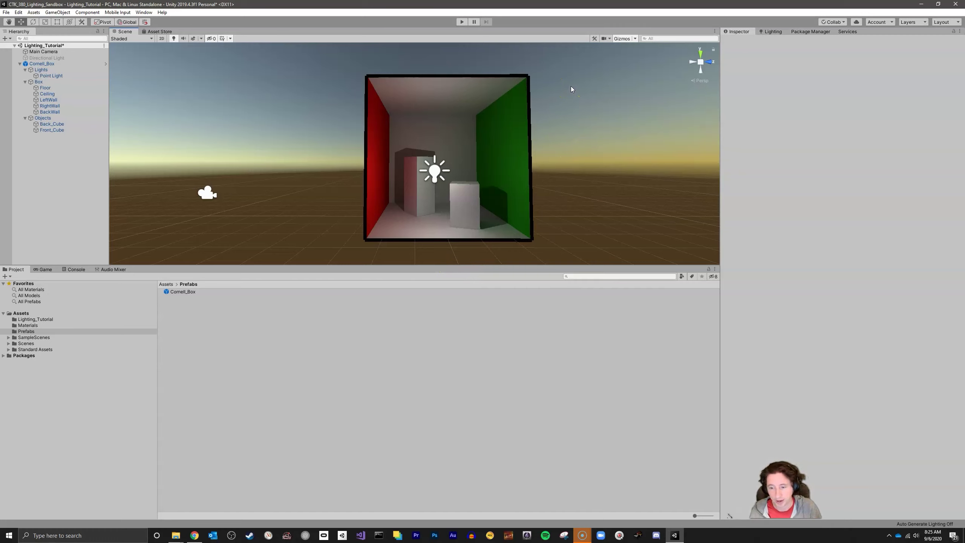
pyautogui.moveTo(615, 65); pyautogui.dragTo(318, 328)
pyautogui.click(312, 169)
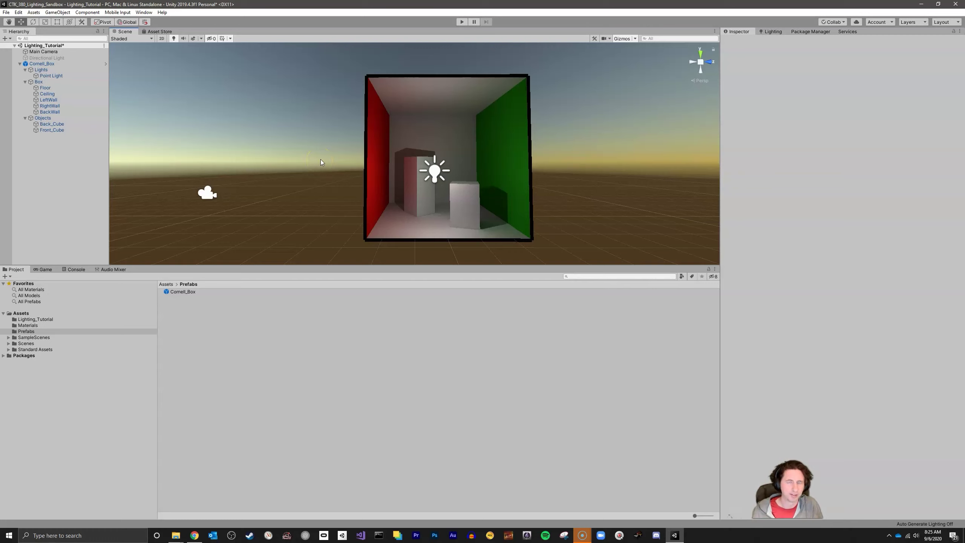
pyautogui.moveTo(316, 96); pyautogui.dragTo(514, 298)
pyautogui.click(637, 172)
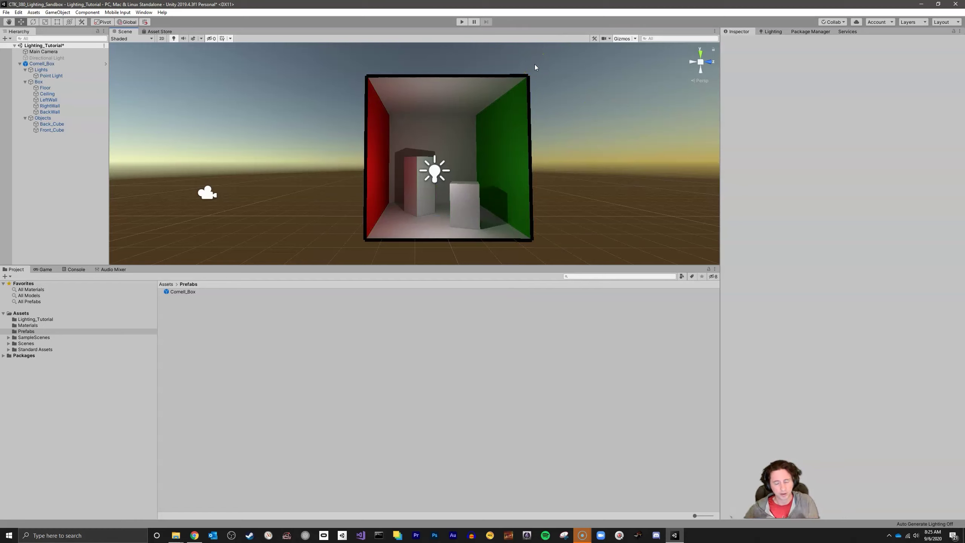